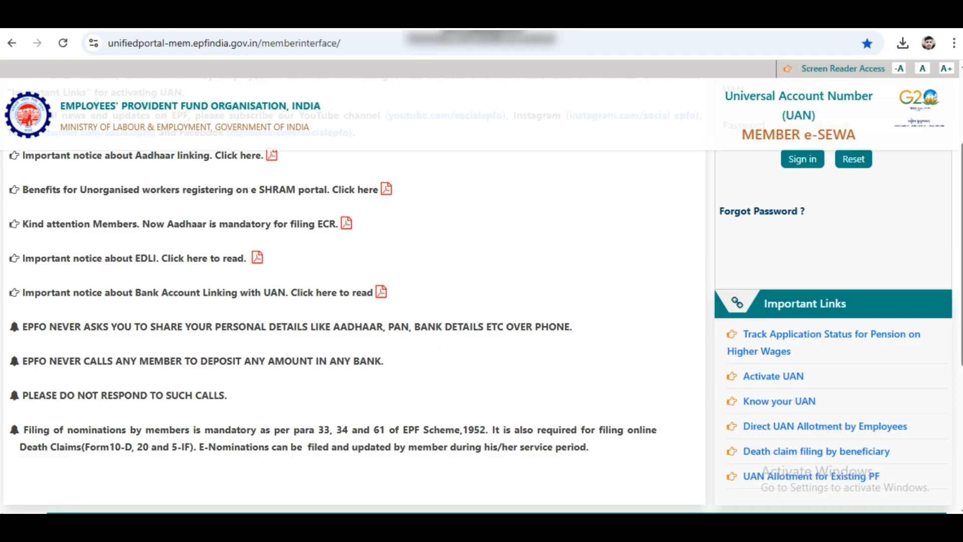
Search Google for EPFO and open the official epfindia.gov.in home page
scroll(351, 301, "up", 2)
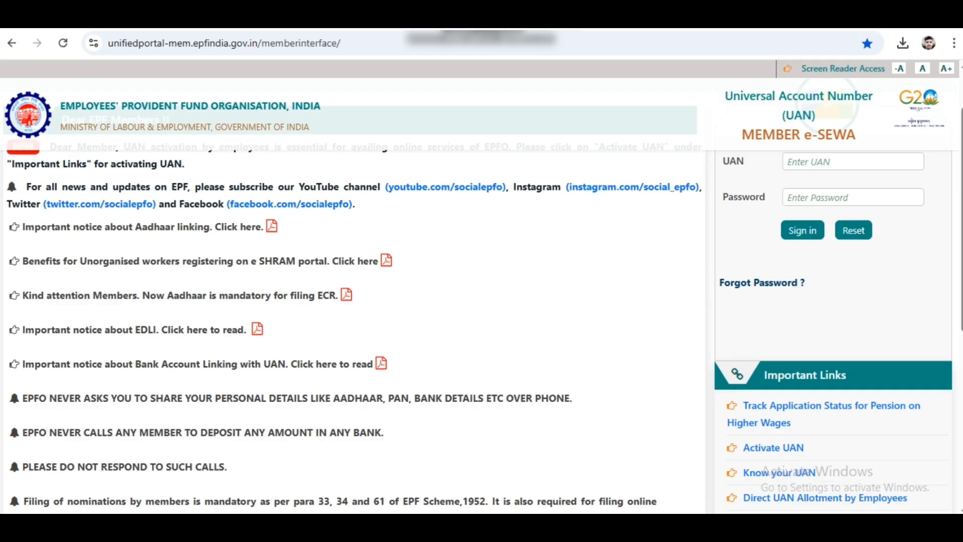
scroll(351, 301, "up", 2)
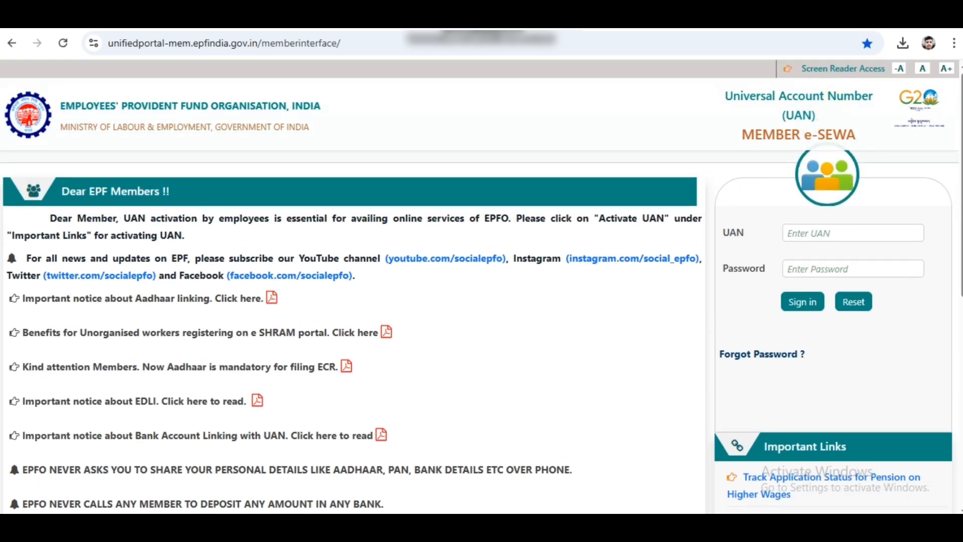
scroll(481, 301, "down", 4)
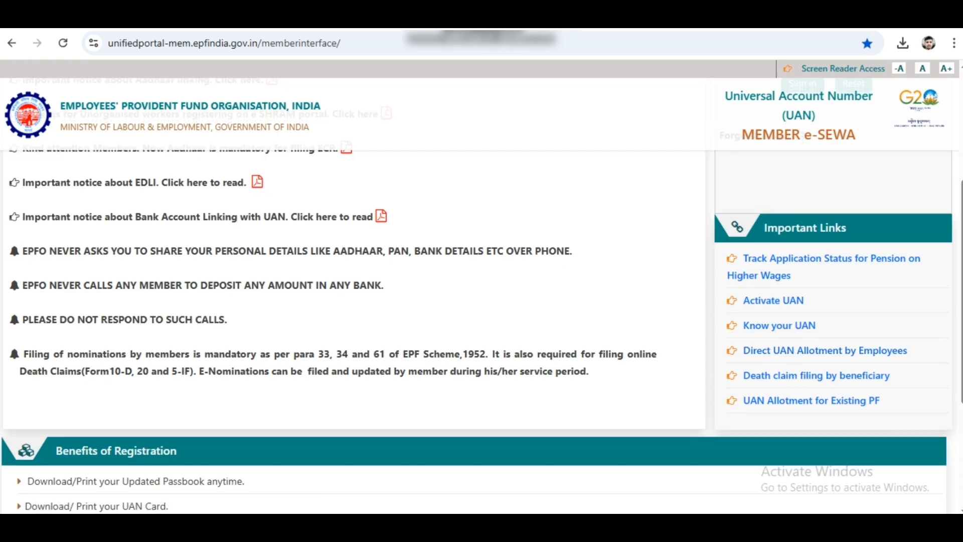
scroll(351, 301, "down", 4)
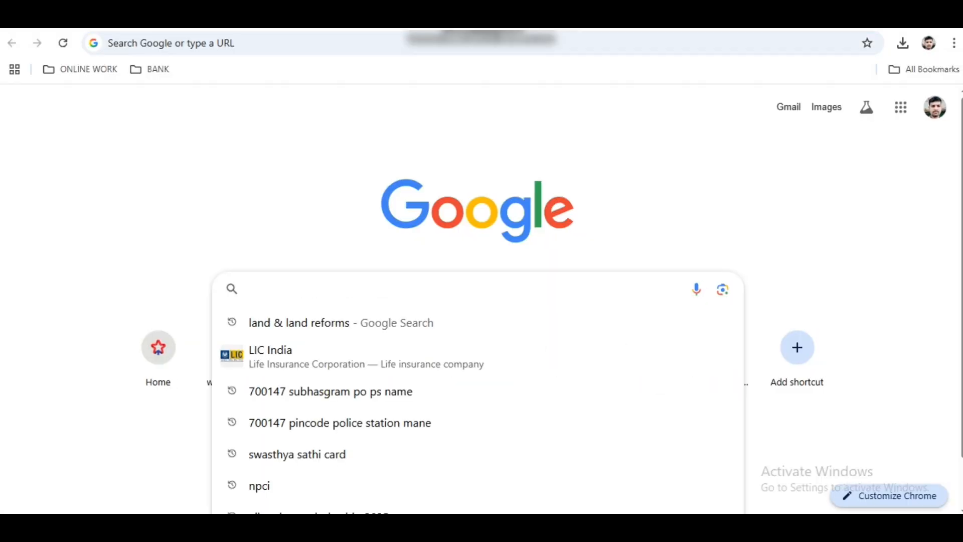
type("EPFO")
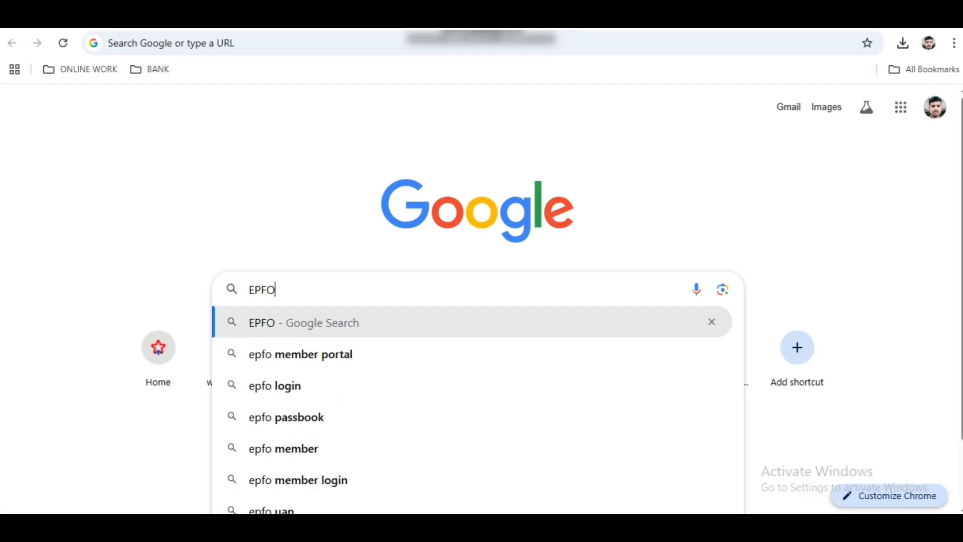
key("Return")
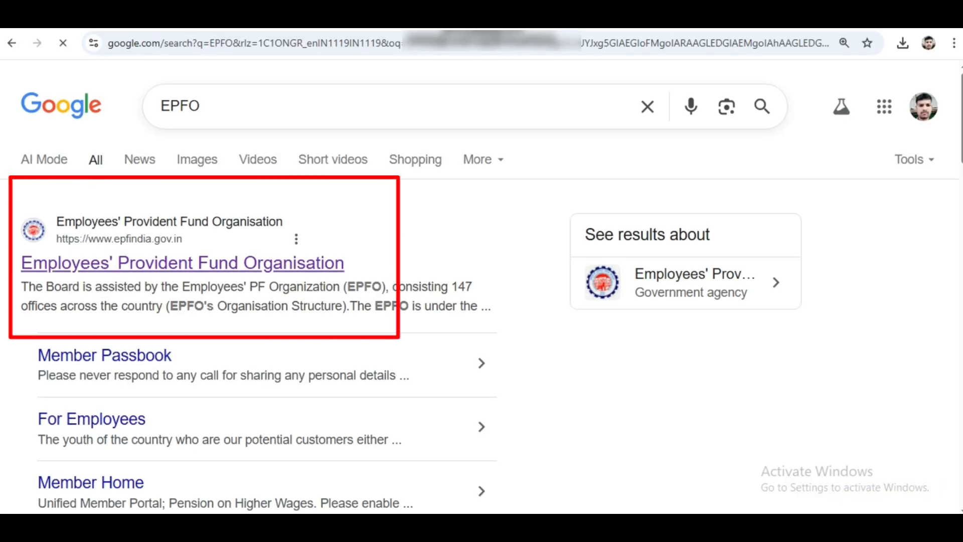
left_click(182, 263)
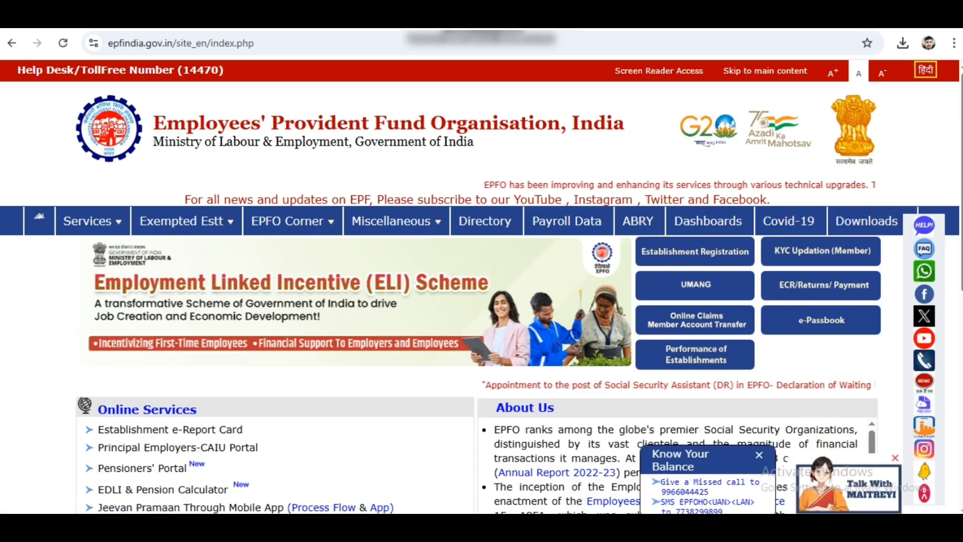
scroll(482, 301, "down", 1)
scroll(482, 301, "down", 2)
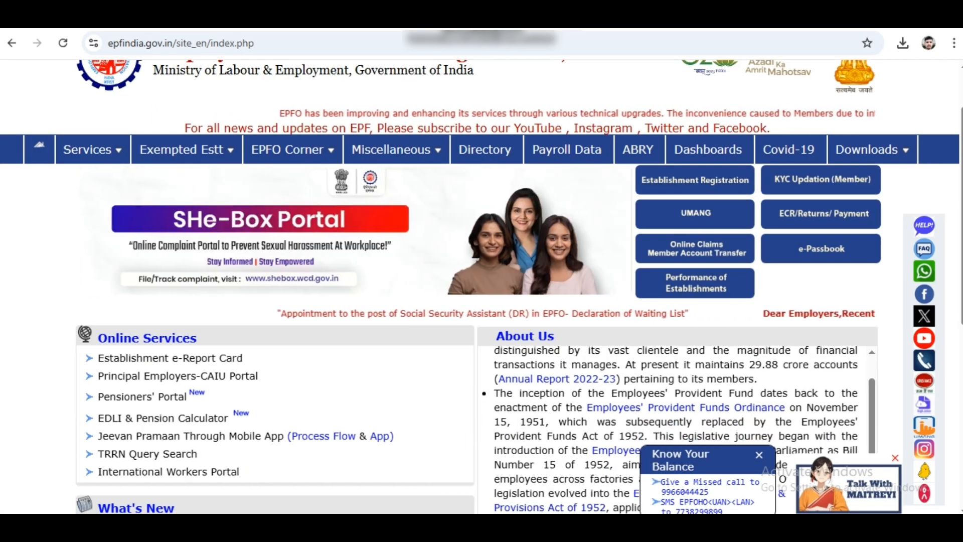
scroll(672, 378, "down", 2)
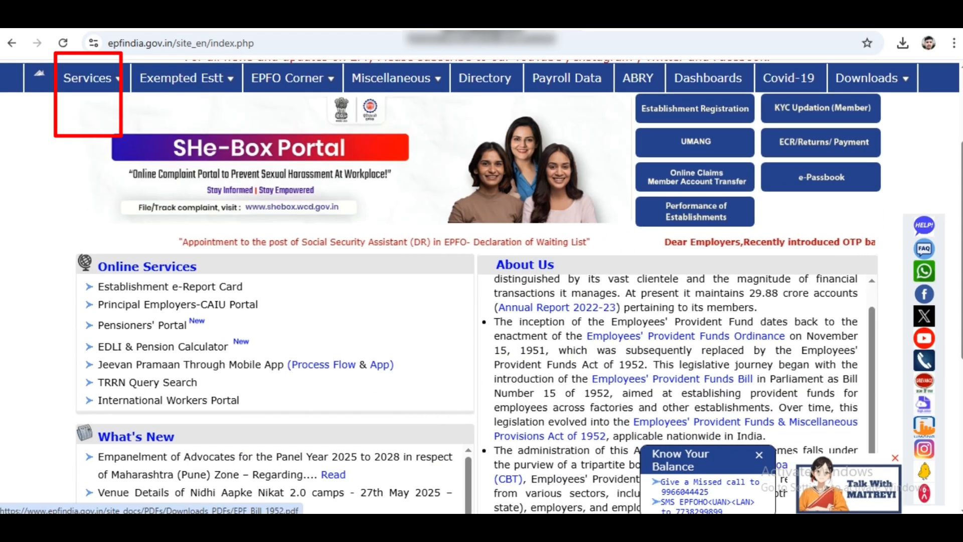
scroll(672, 379, "down", 4)
scroll(481, 286, "down", 4)
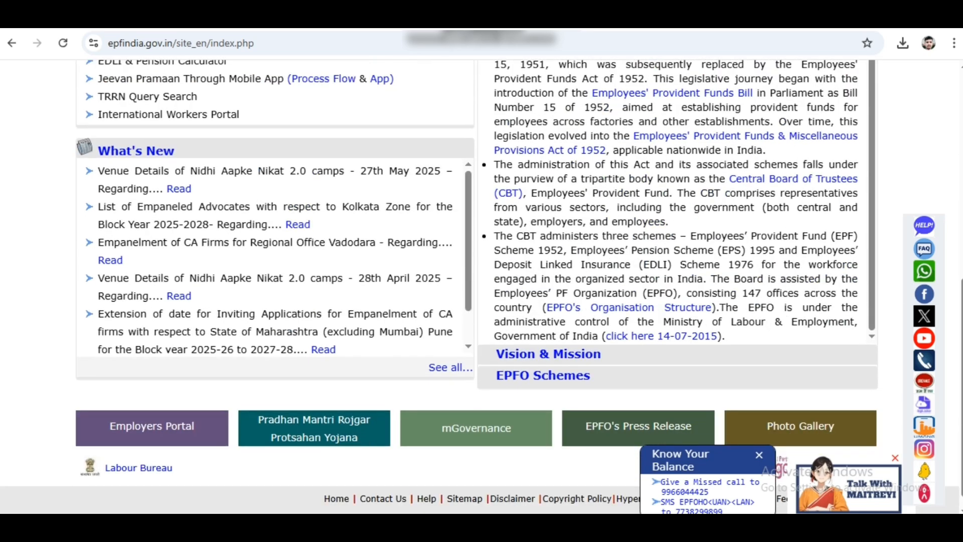
scroll(481, 286, "down", 1)
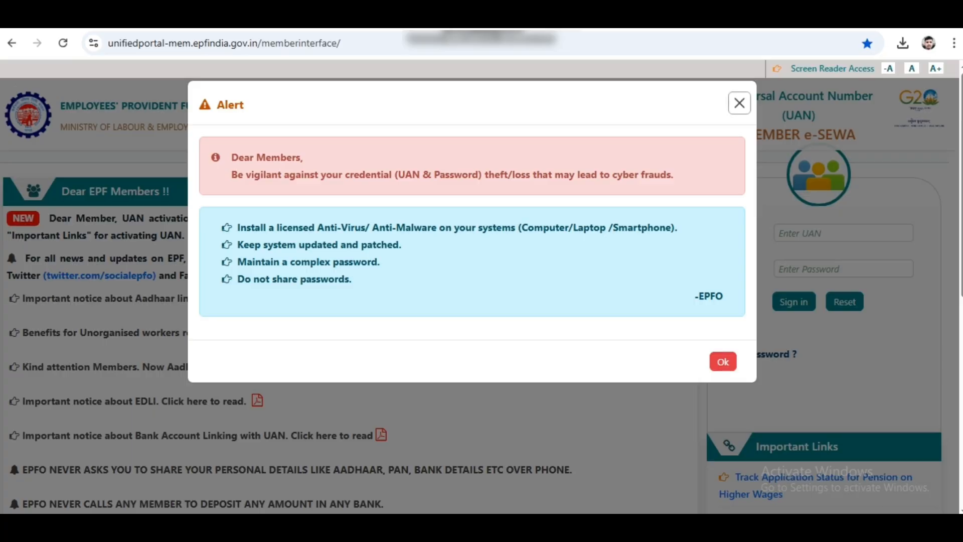
Dismiss the security alert, sign in with the UAN and password, then confirm with the OTP
left_click(740, 103)
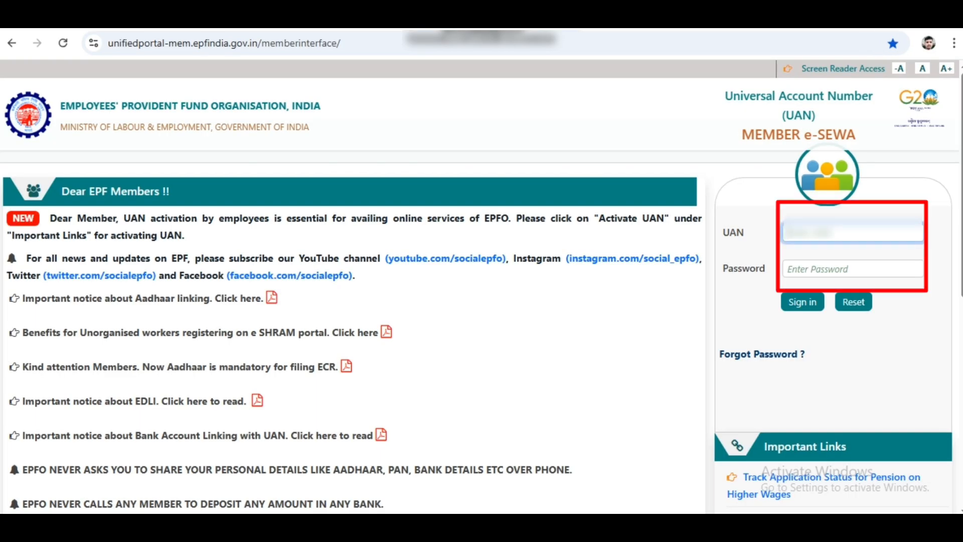
type("***********")
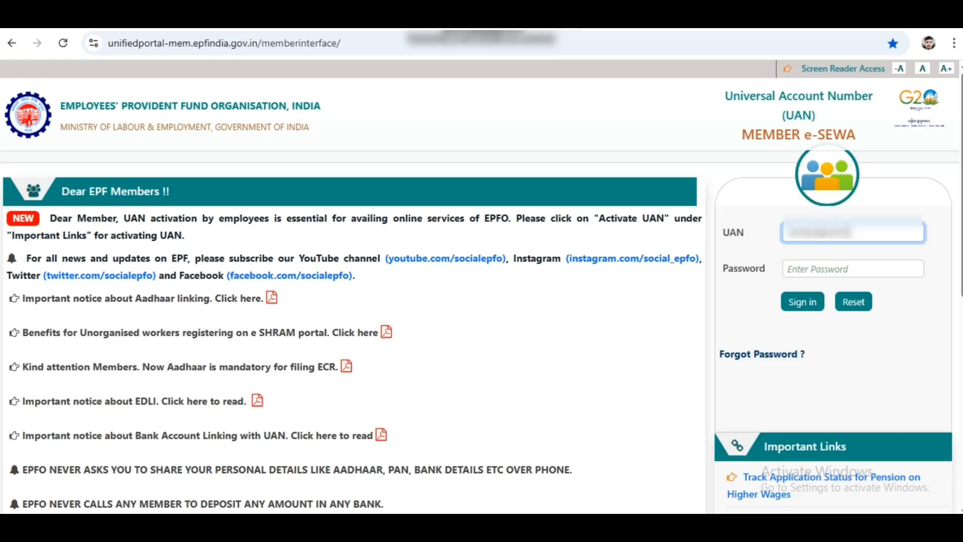
key("Tab")
type("****")
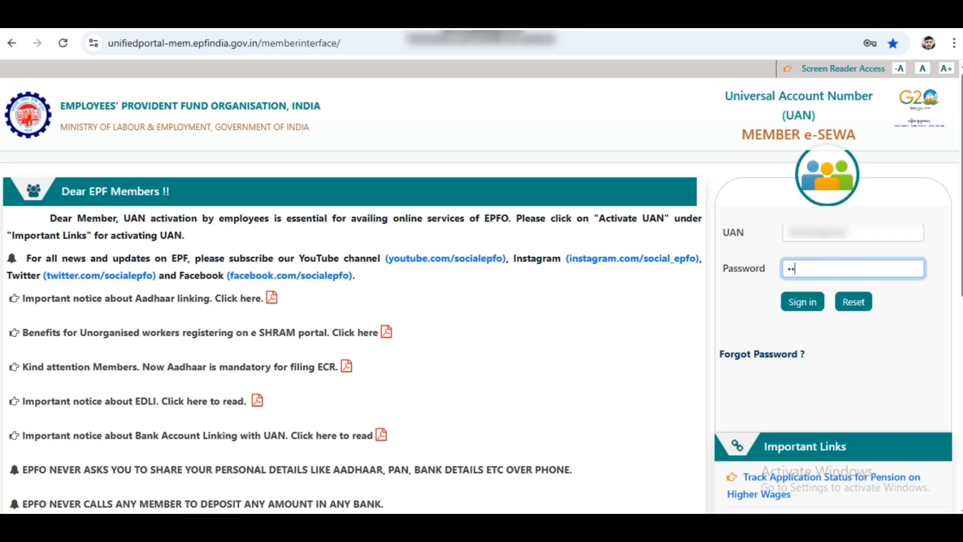
type("*******")
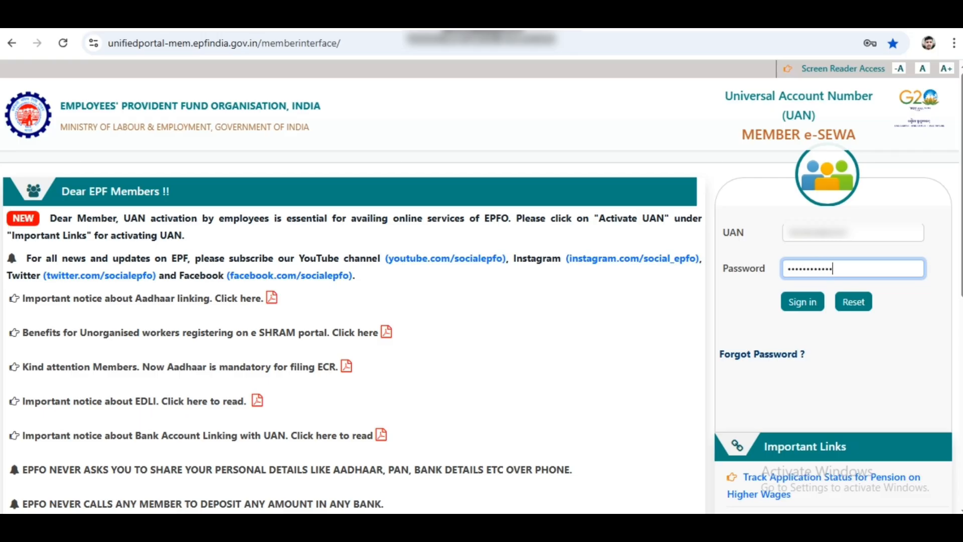
key("Return")
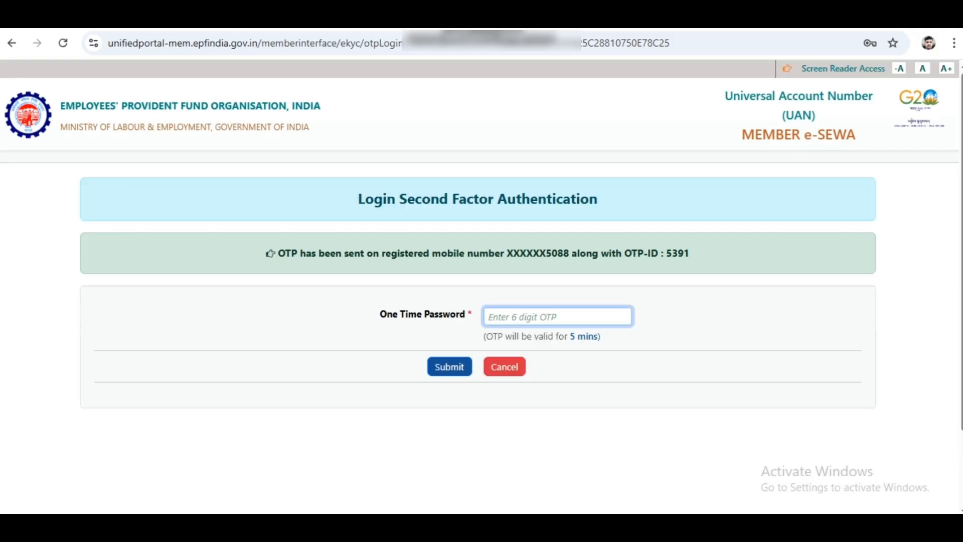
type("••••••")
key("Return")
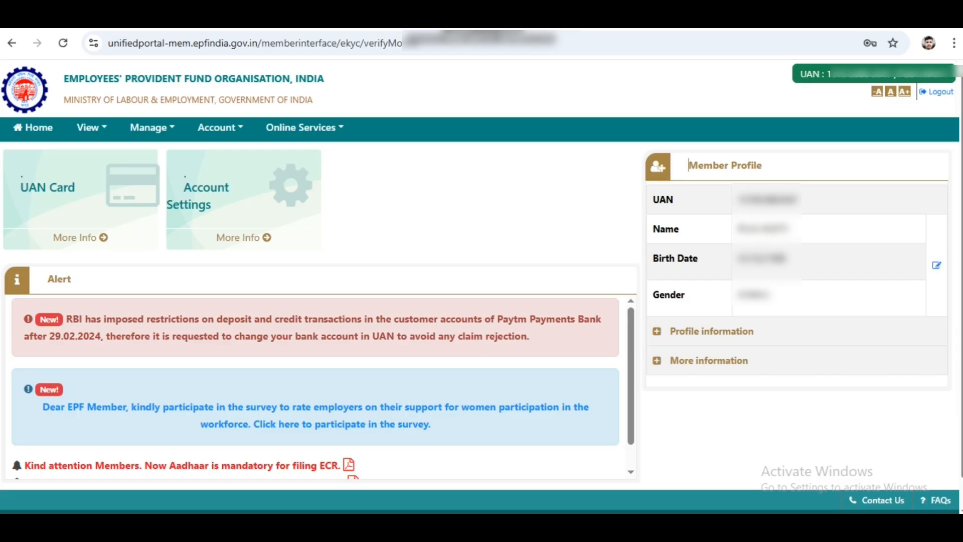
Open the CLAIM (FORM-31,19,10C&10D) page from the Online Services menu
left_click_drag(689, 165, 770, 301)
left_click(332, 157)
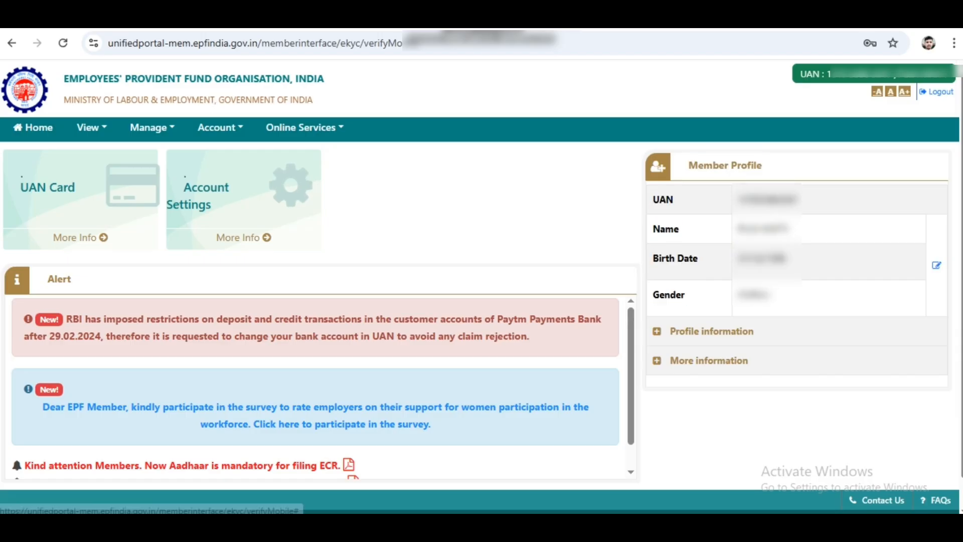
left_click(301, 127)
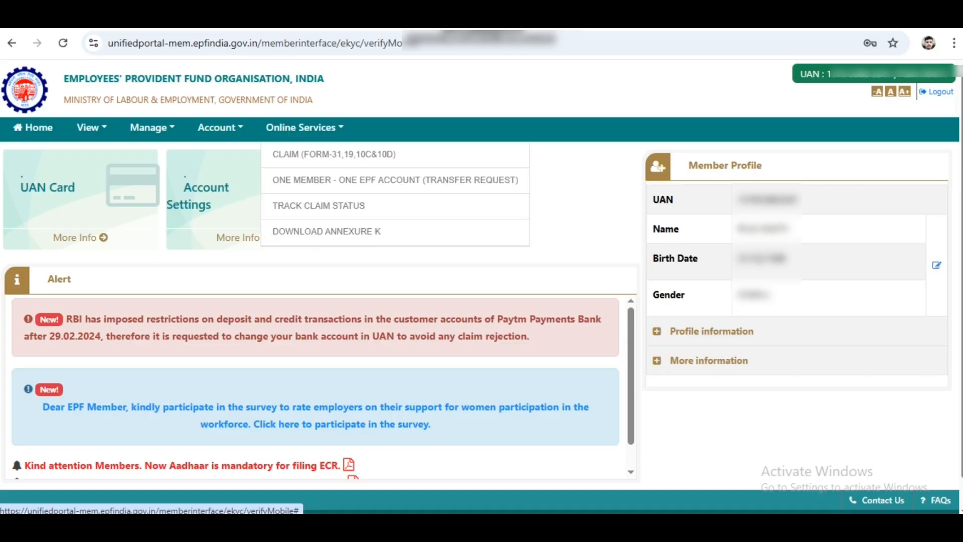
left_click(332, 154)
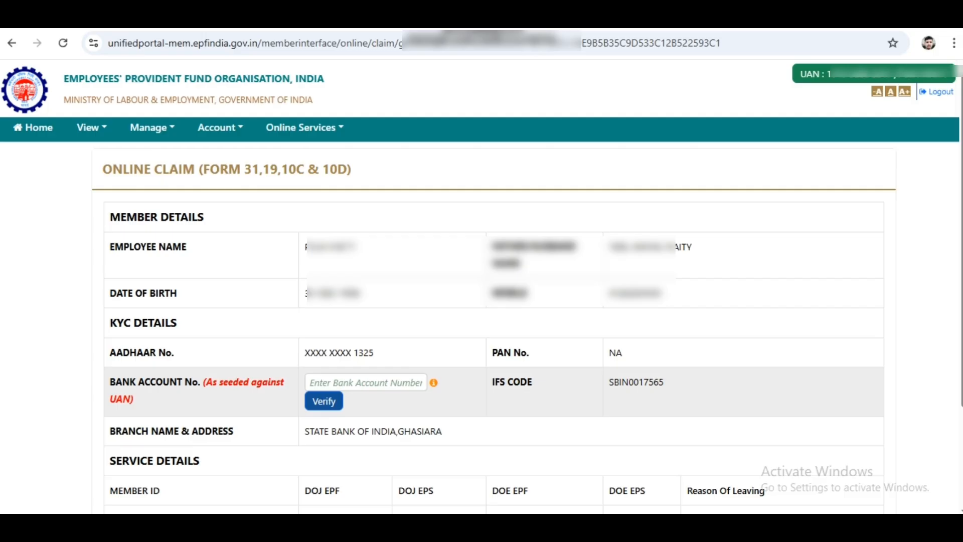
Enter and verify the seeded bank account number, accepting the Certificate of Undertaking
left_click_drag(110, 381, 135, 399)
left_click(365, 383)
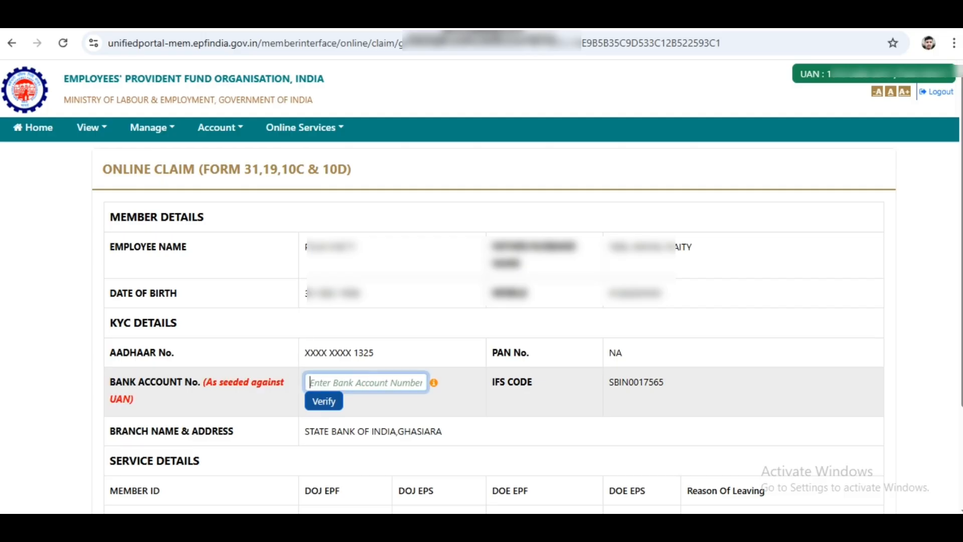
type("****")
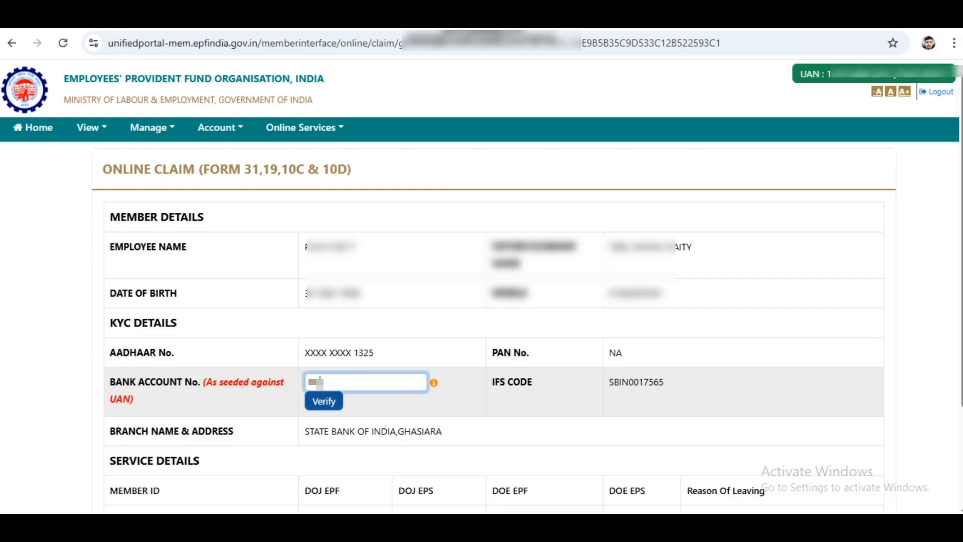
type("*******")
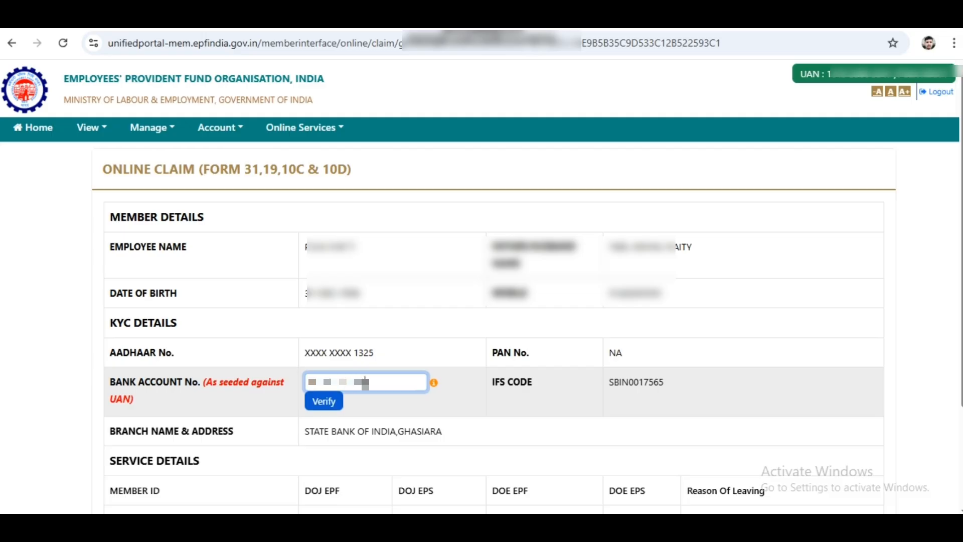
left_click(324, 401)
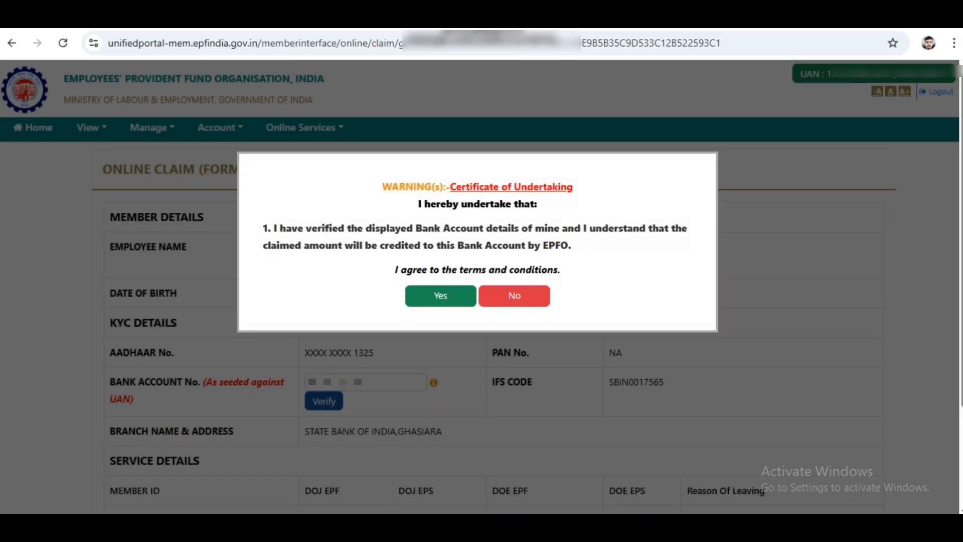
left_click_drag(382, 186, 560, 270)
left_click(441, 295)
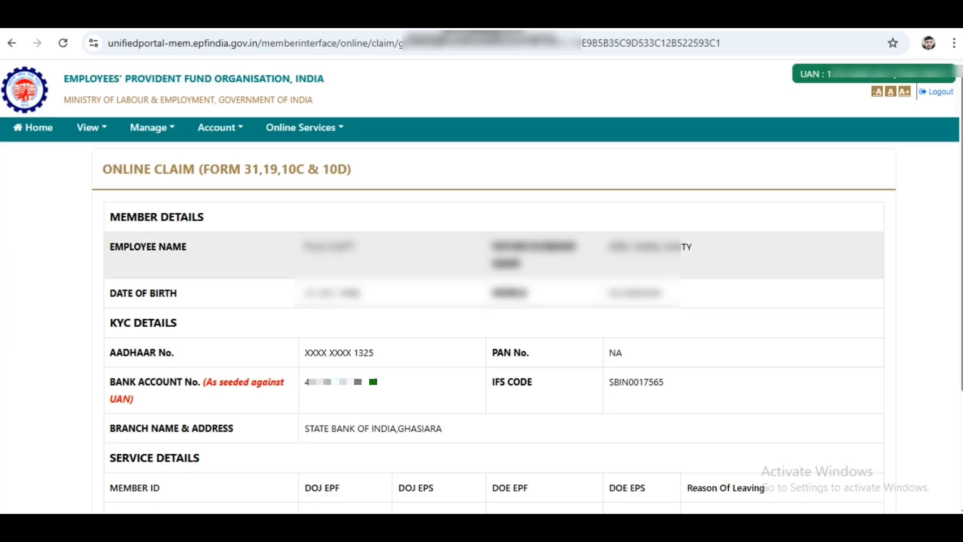
left_click_drag(110, 217, 203, 217)
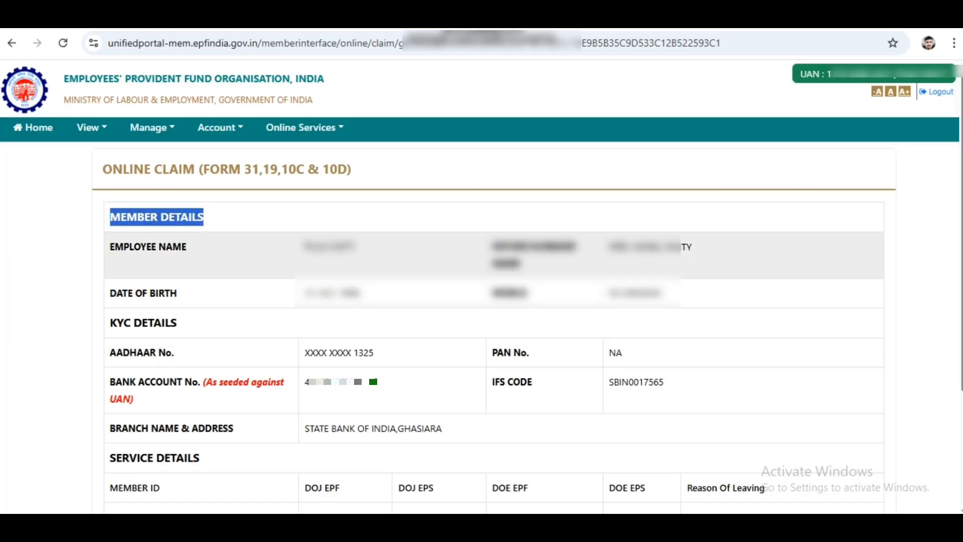
left_click_drag(114, 246, 664, 384)
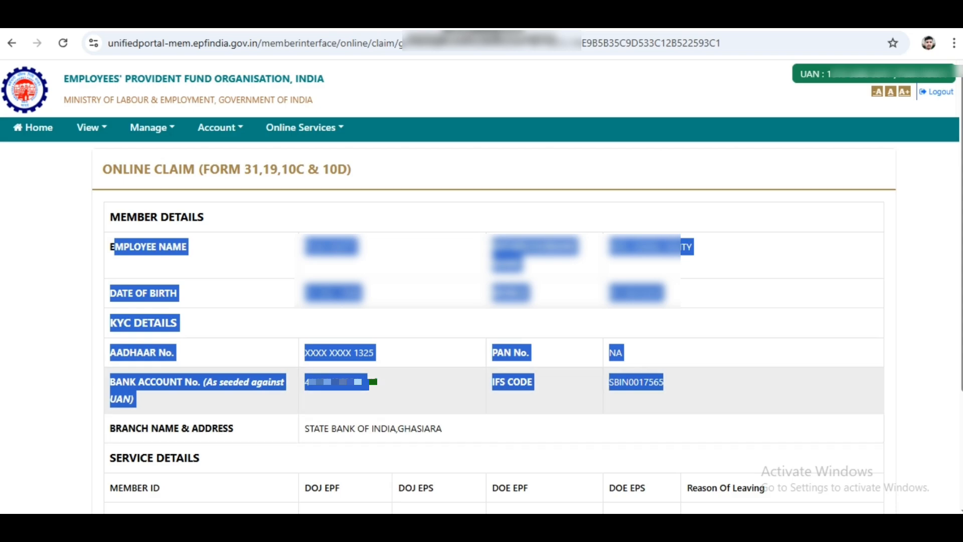
scroll(493, 326, "down", 3)
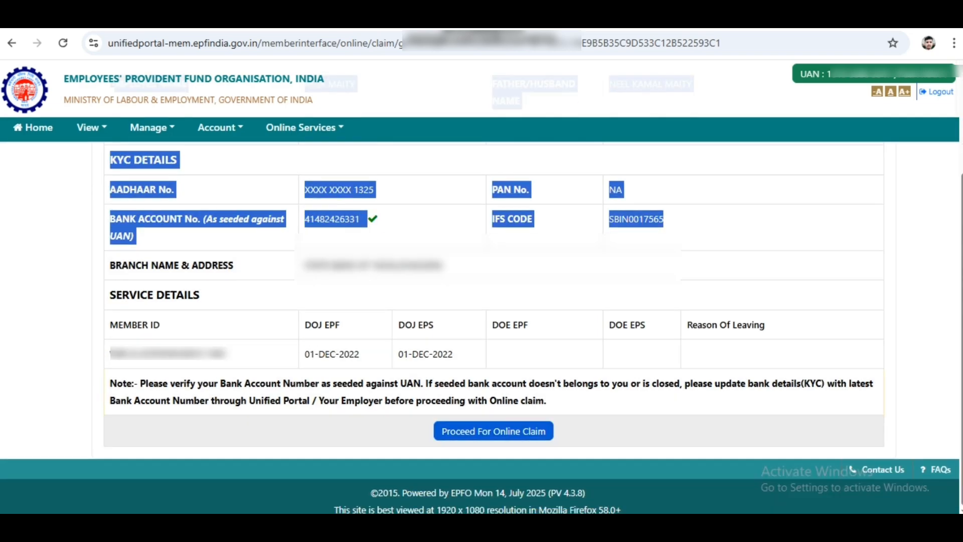
Proceed For Online Claim to reach the claim form type choice
left_click(493, 430)
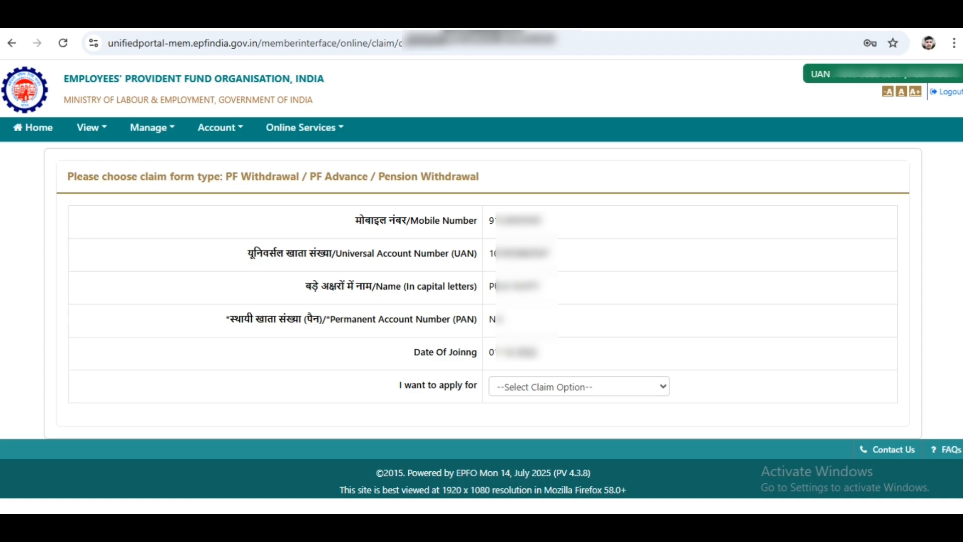
Select PF ADVANCE (FORM-31) as the claim type and pick the employment service
left_click(578, 386)
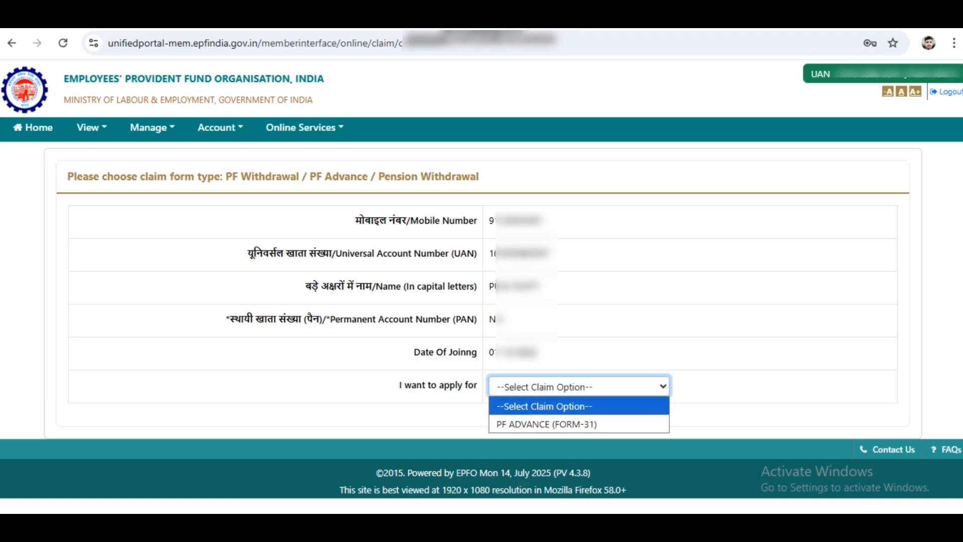
left_click(579, 424)
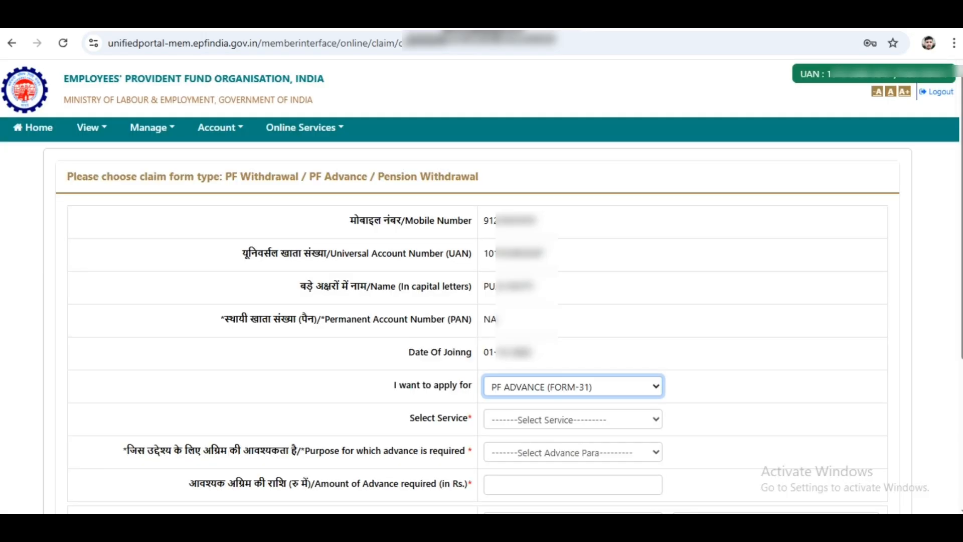
scroll(481, 326, "down", 3)
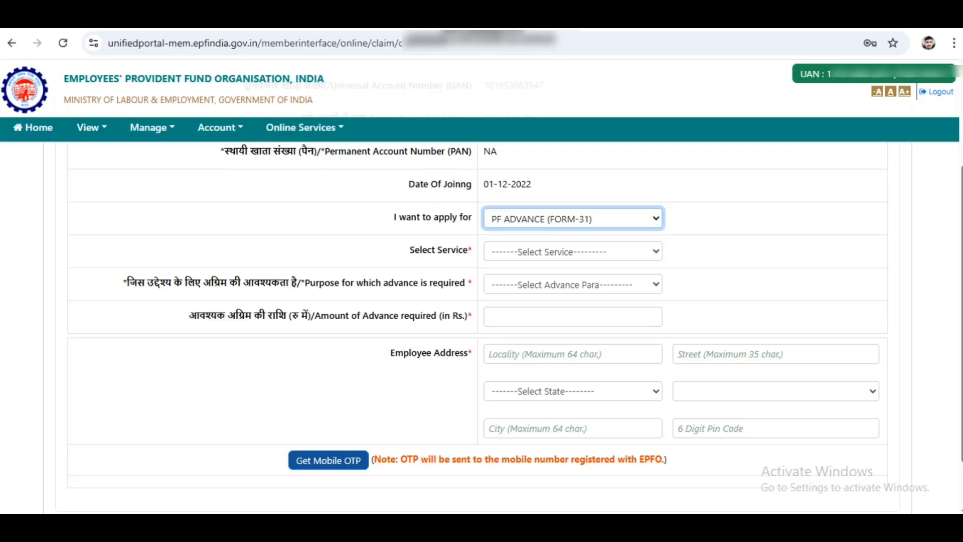
left_click(572, 251)
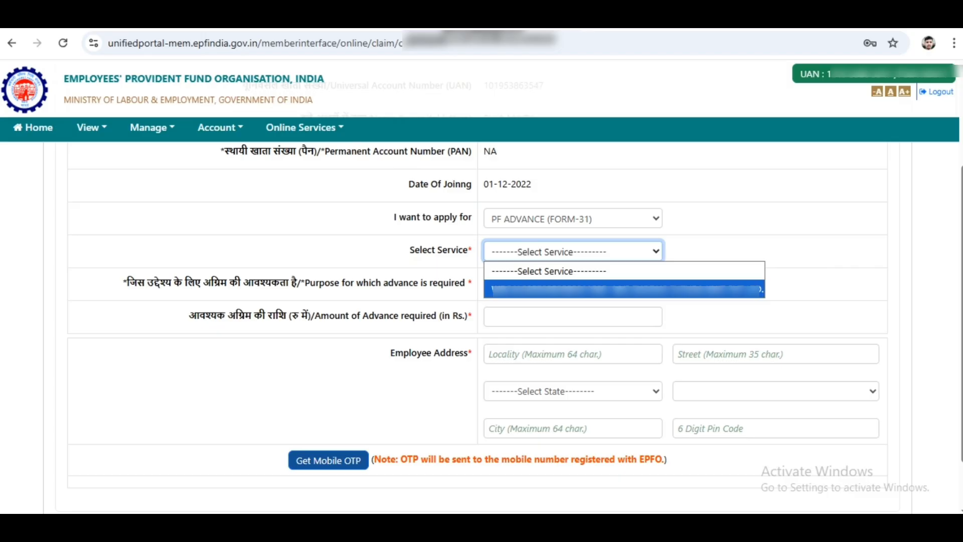
left_click(624, 288)
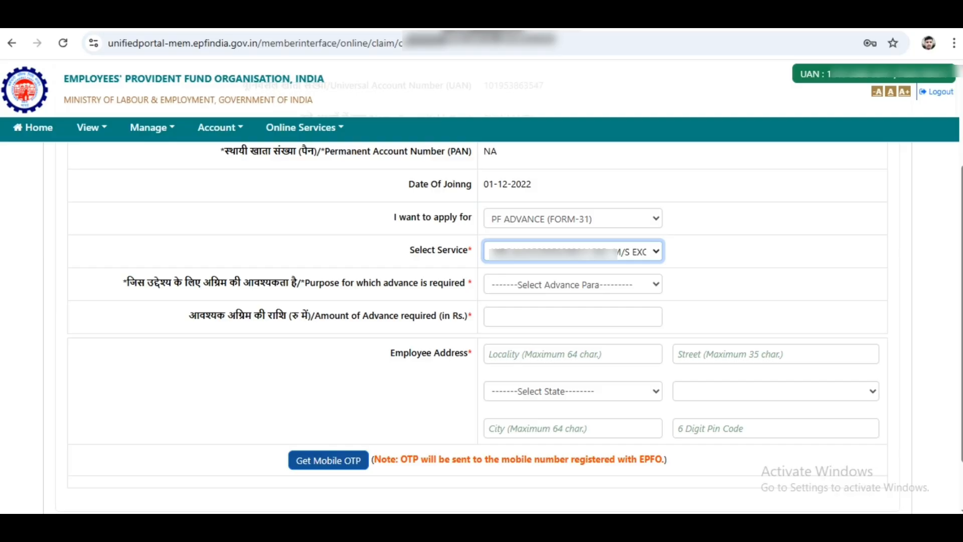
Set the advance purpose to Purchase of Handicap equipment and the amount to 8000
left_click(572, 285)
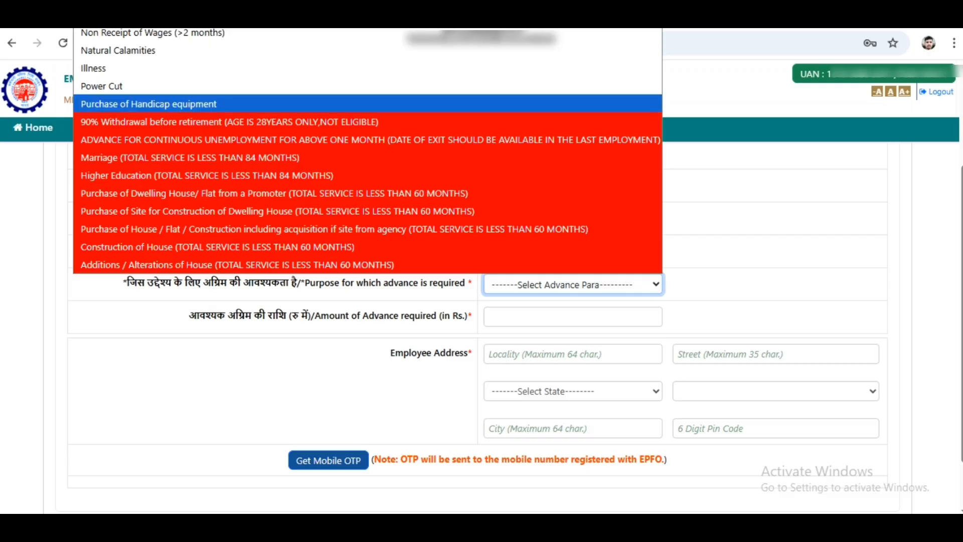
key("Return")
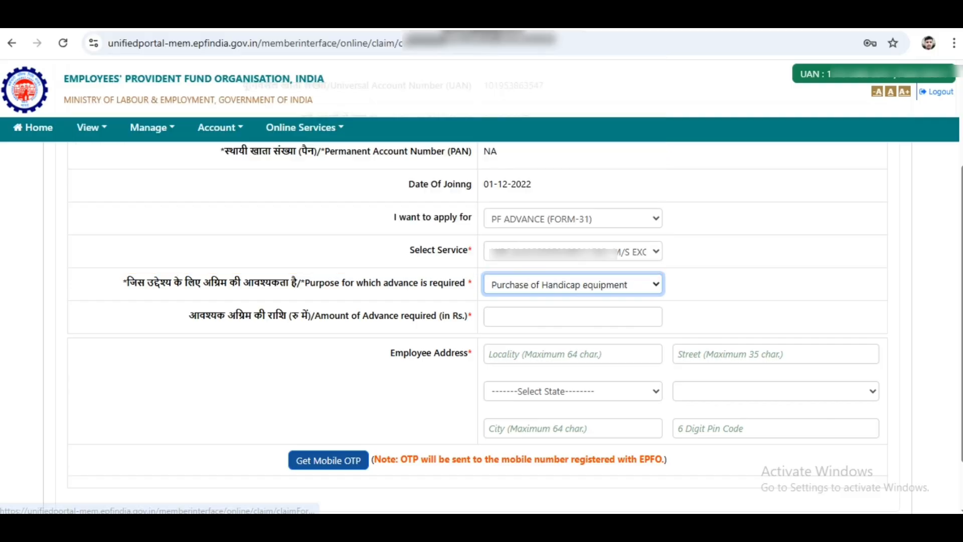
left_click(572, 316)
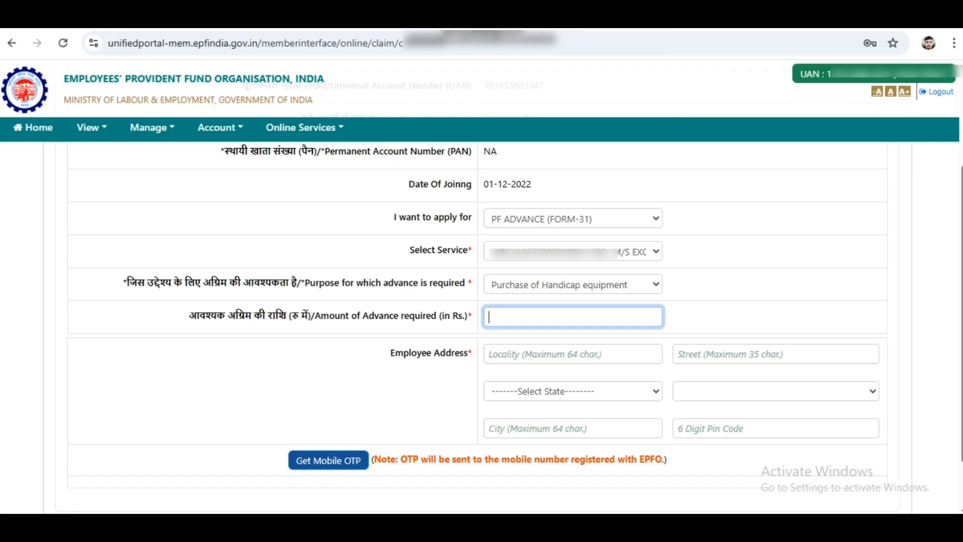
type("8000")
left_click(572, 354)
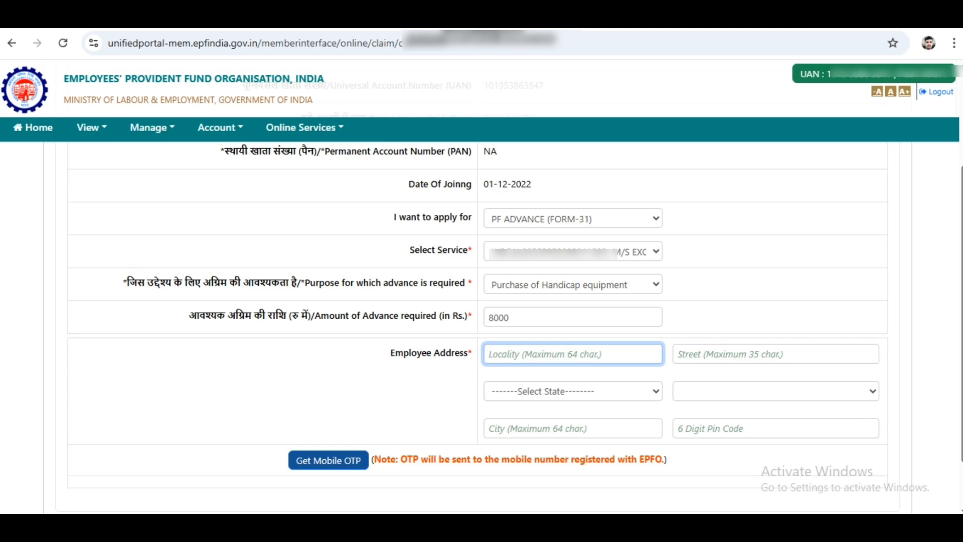
Fill in the locality and street lines of the employee address and select the state
type("N")
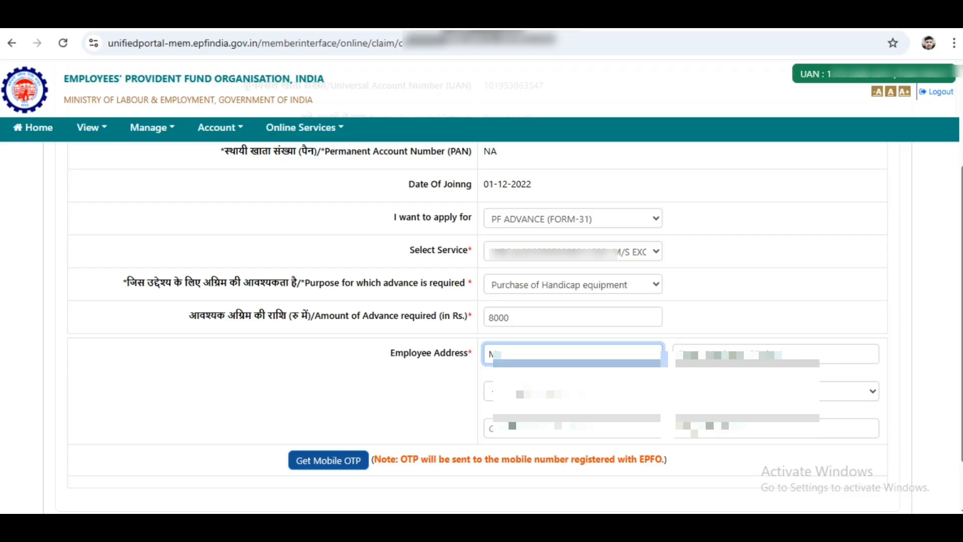
type("[masked][masked][masked]")
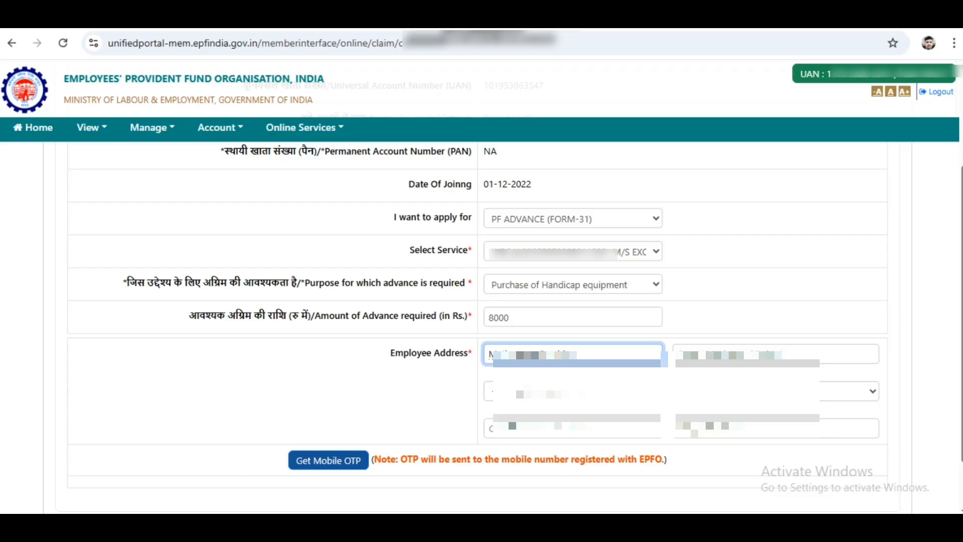
left_click(717, 354)
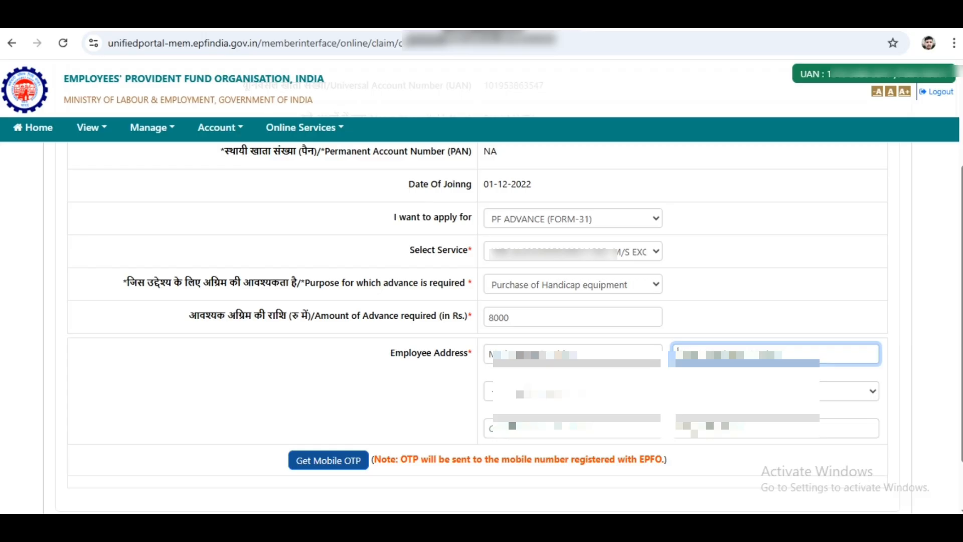
type("[masked]")
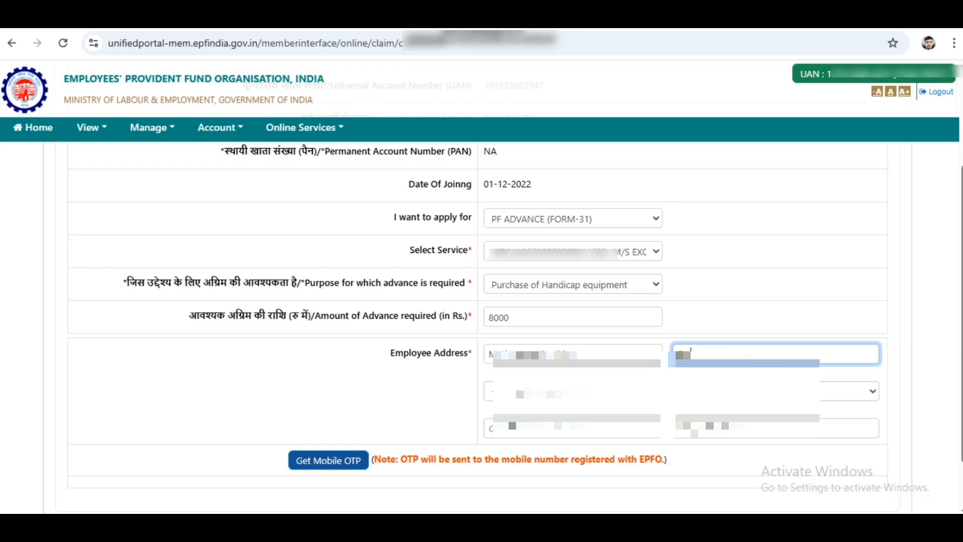
type("[masked][masked]")
type("[masked][masked]")
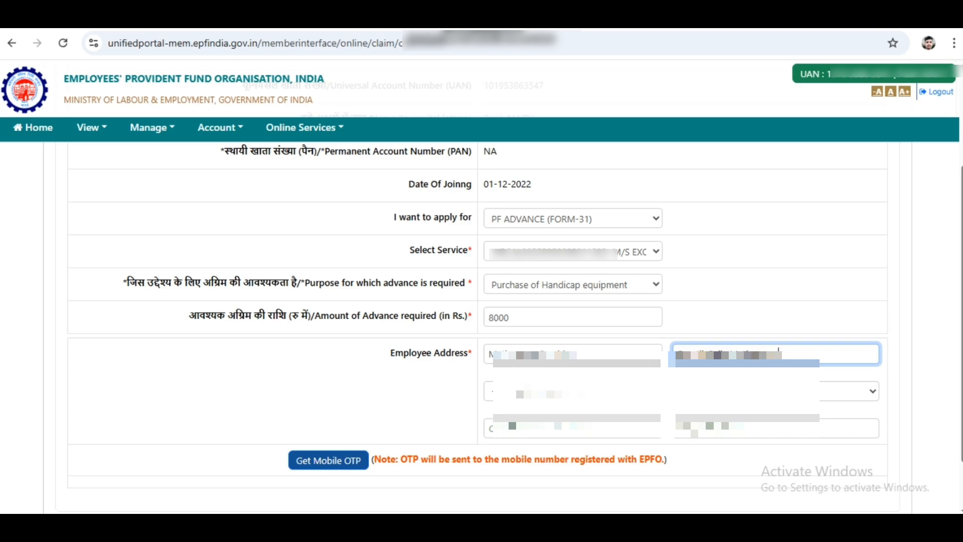
left_click(573, 391)
scroll(566, 353, "down", 5)
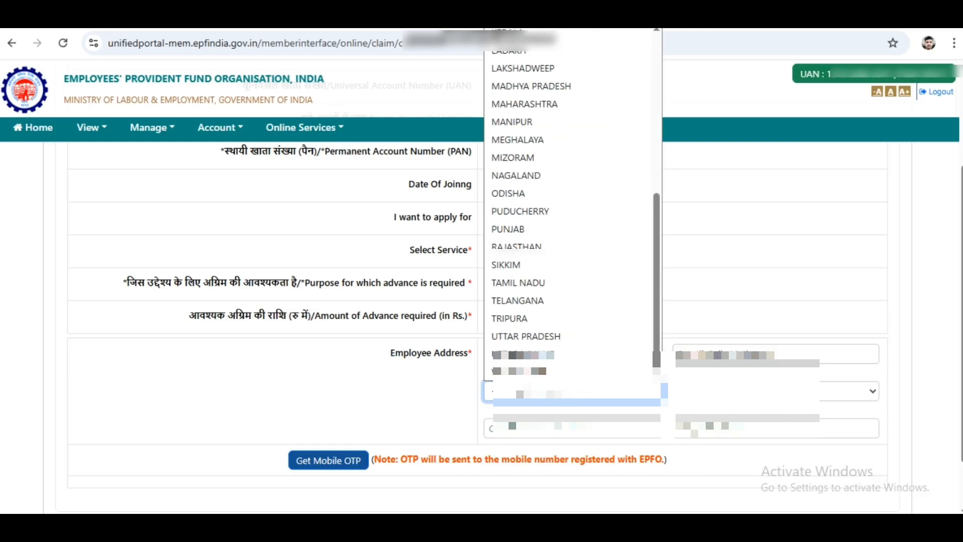
left_click(567, 371)
Choose the district and enter the city and pincode of the employee address
left_click(776, 391)
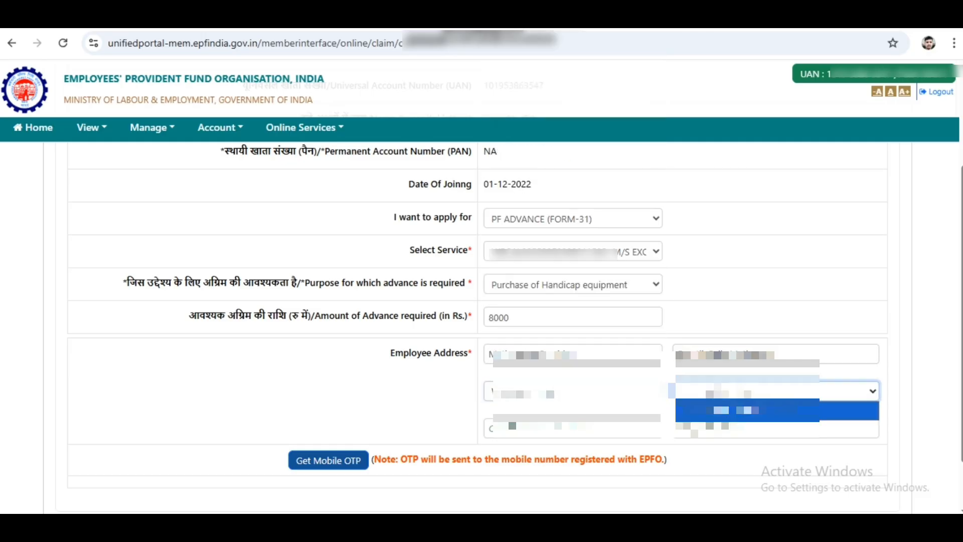
scroll(727, 279, "down", 2)
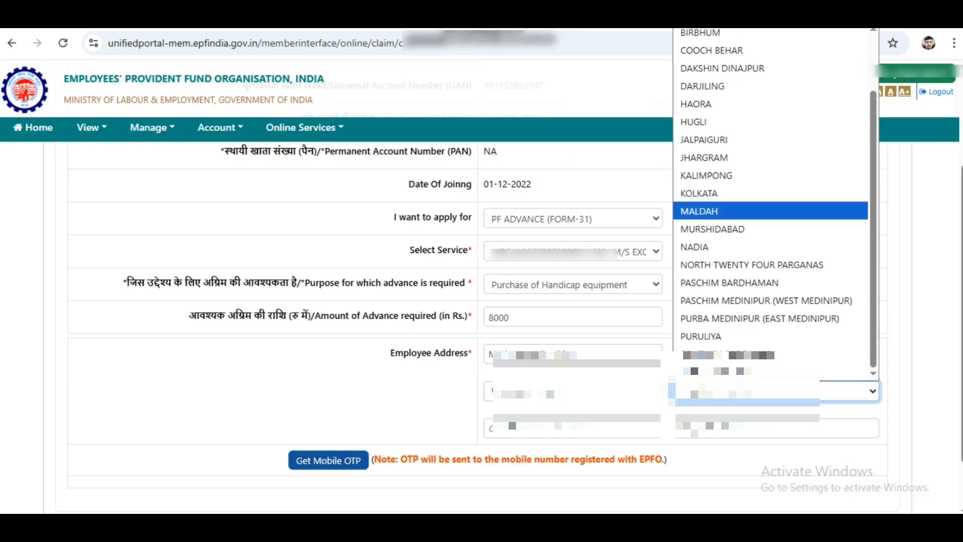
left_click(727, 354)
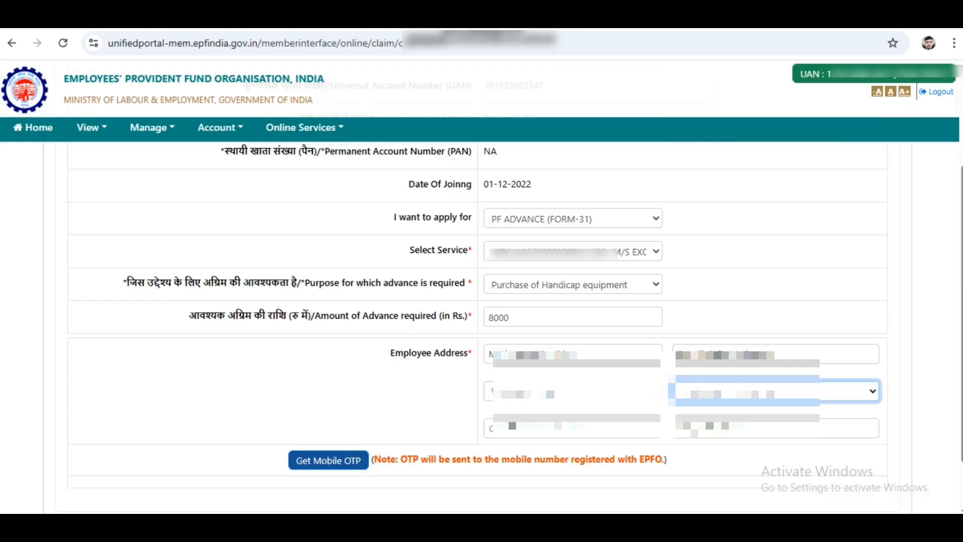
left_click(573, 428)
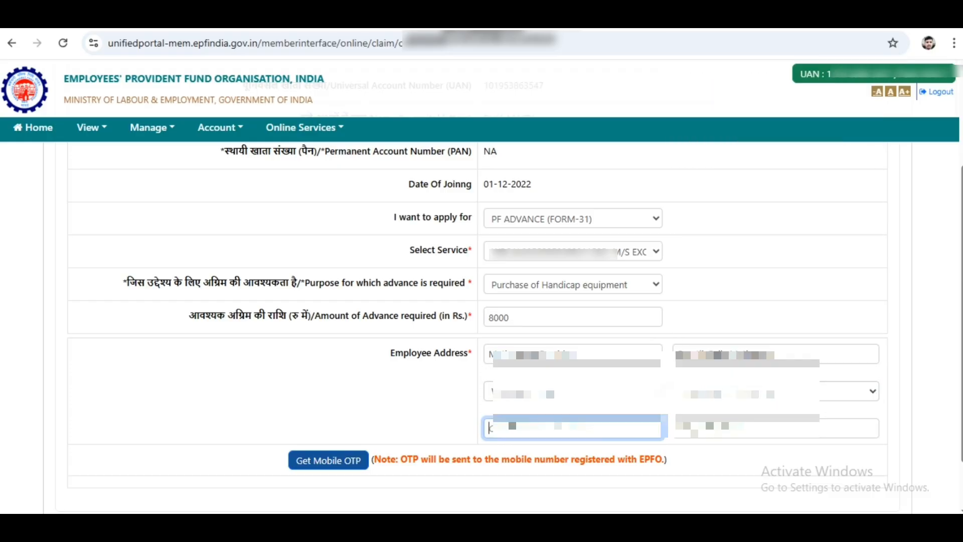
type("Kolkata")
left_click(727, 428)
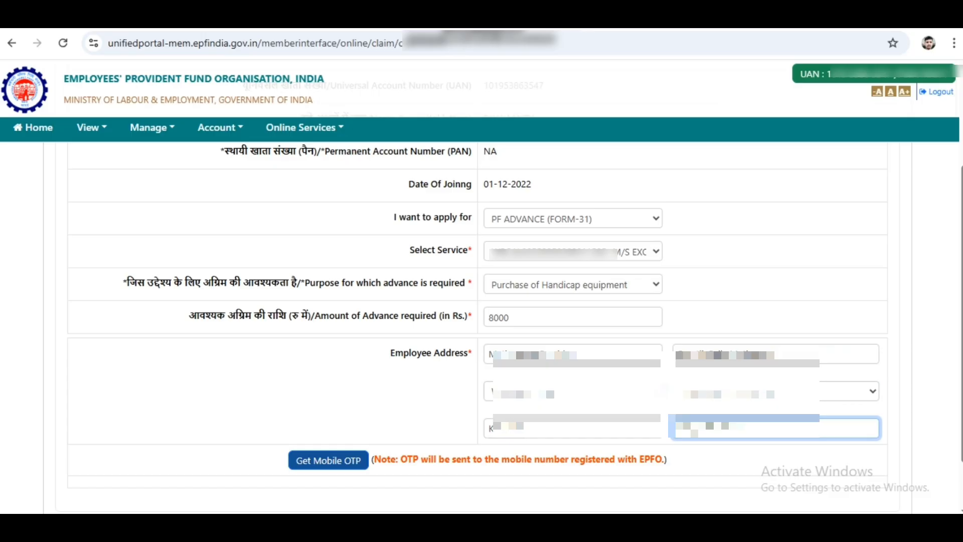
type("700001")
Request the mobile OTP, enter it, and validate it to submit the PF Advance claim
left_click(328, 460)
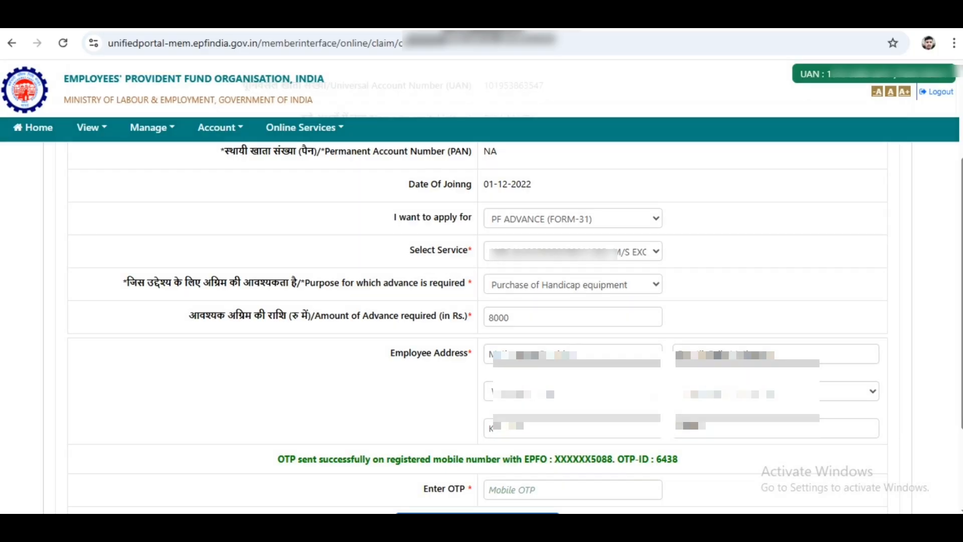
scroll(482, 291, "down", 3)
left_click(573, 362)
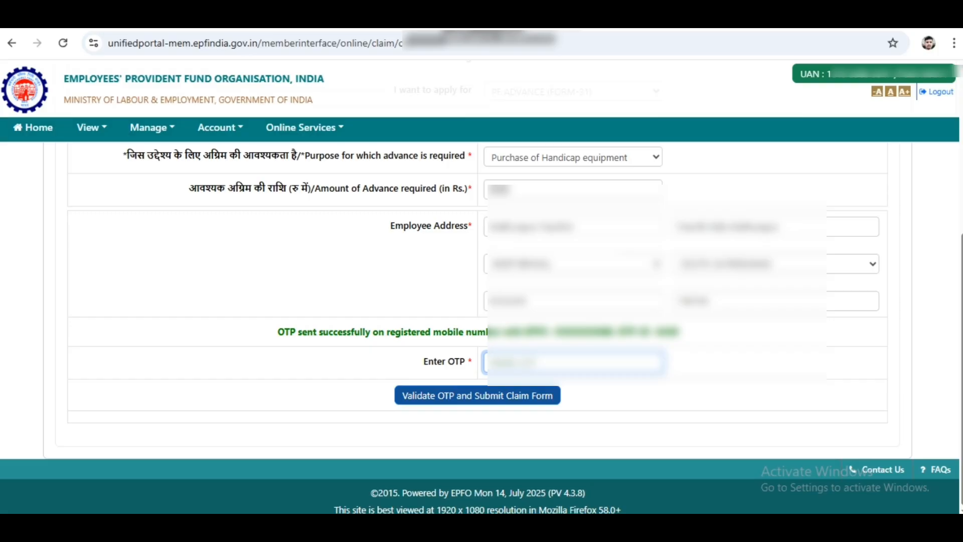
type("••")
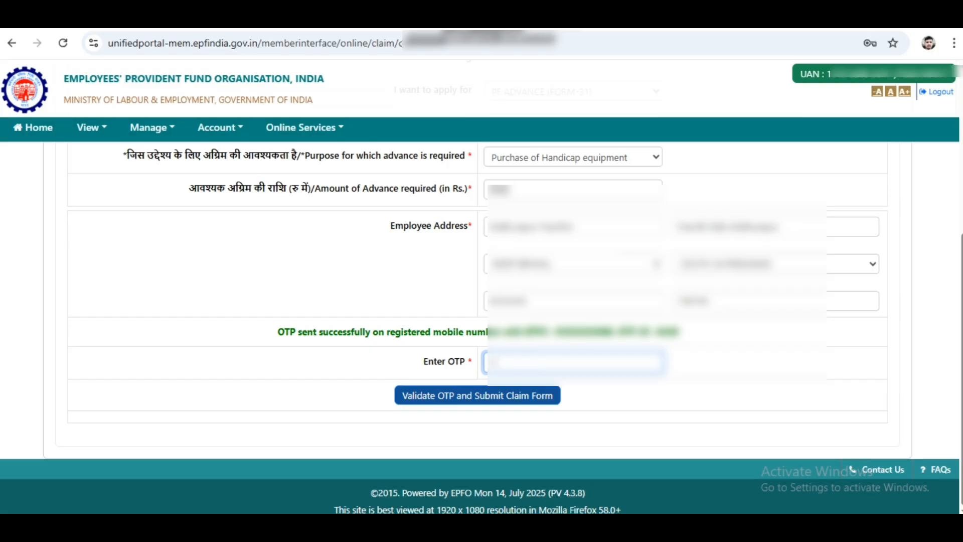
type("•••")
left_click(477, 395)
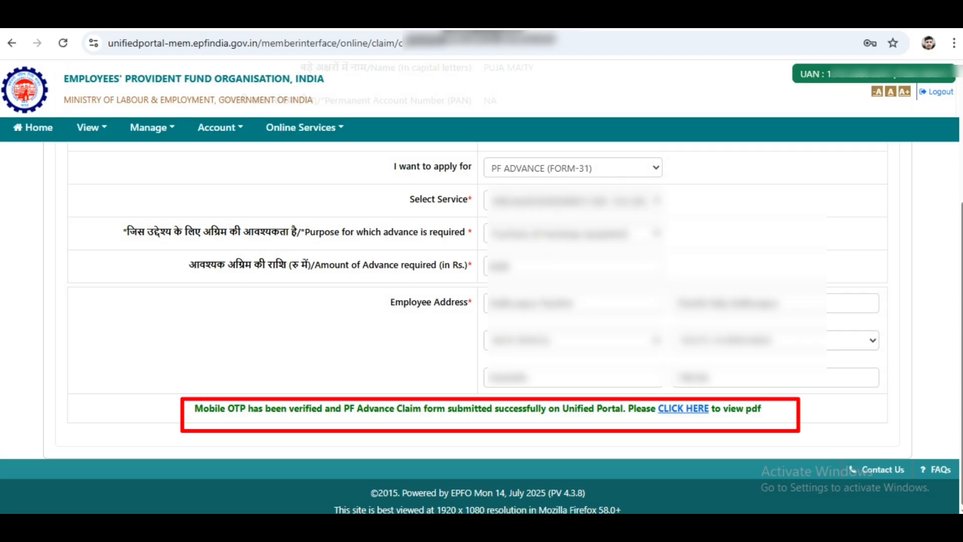
View the submitted Form-31 claim PDF, scroll through it, and download it
left_click(683, 408)
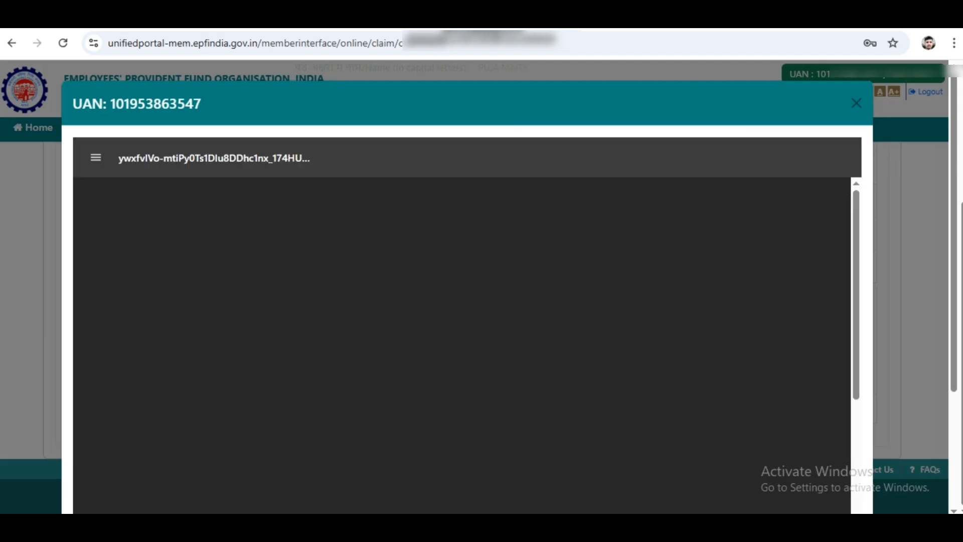
scroll(462, 346, "down", 4)
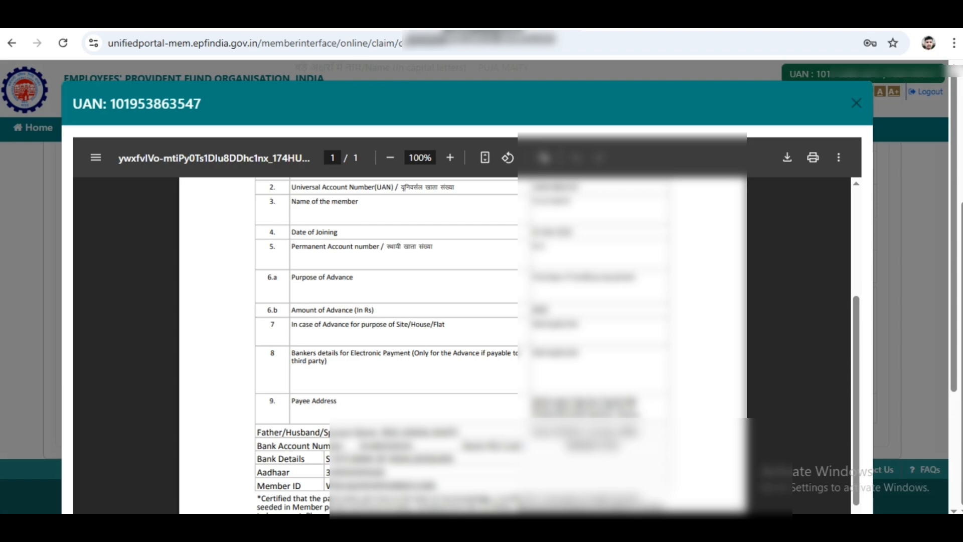
scroll(462, 347, "down", 3)
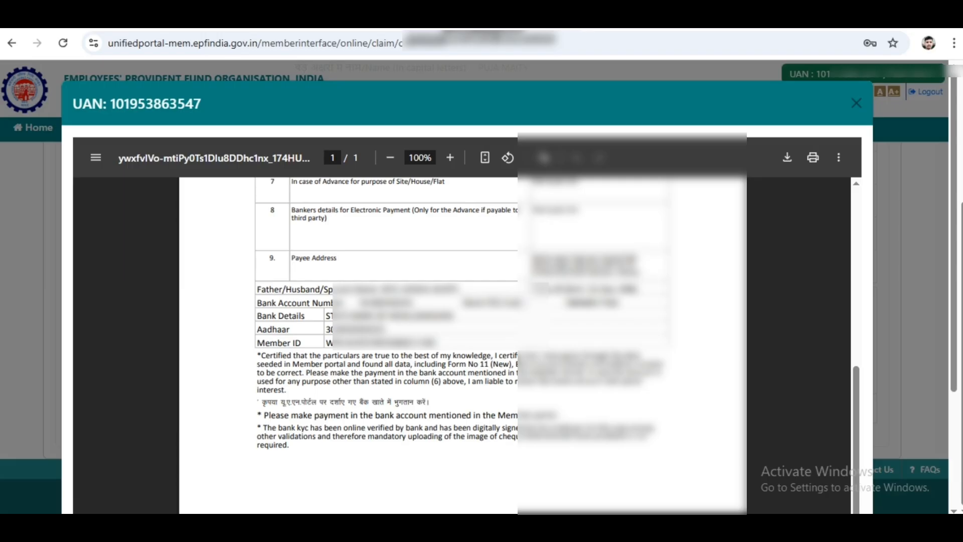
scroll(462, 346, "up", 7)
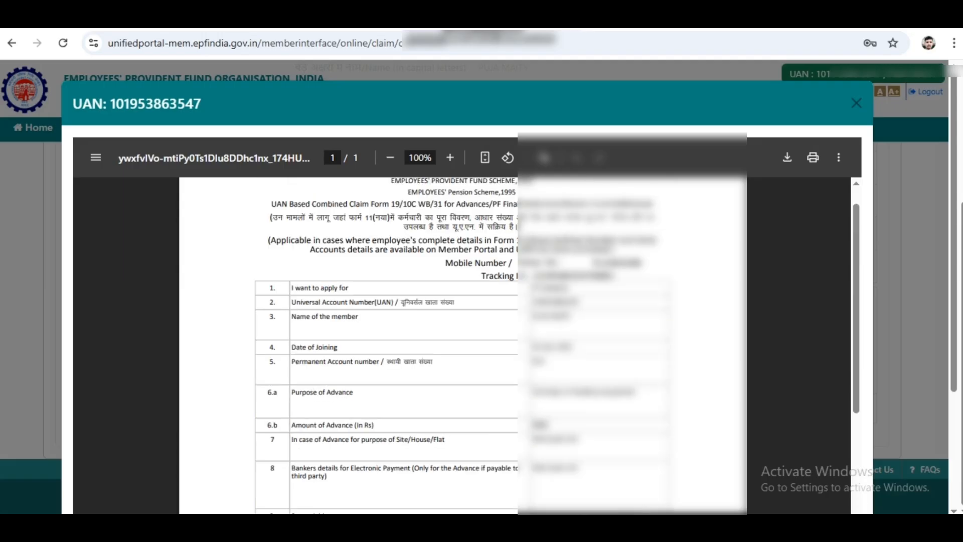
left_click(788, 158)
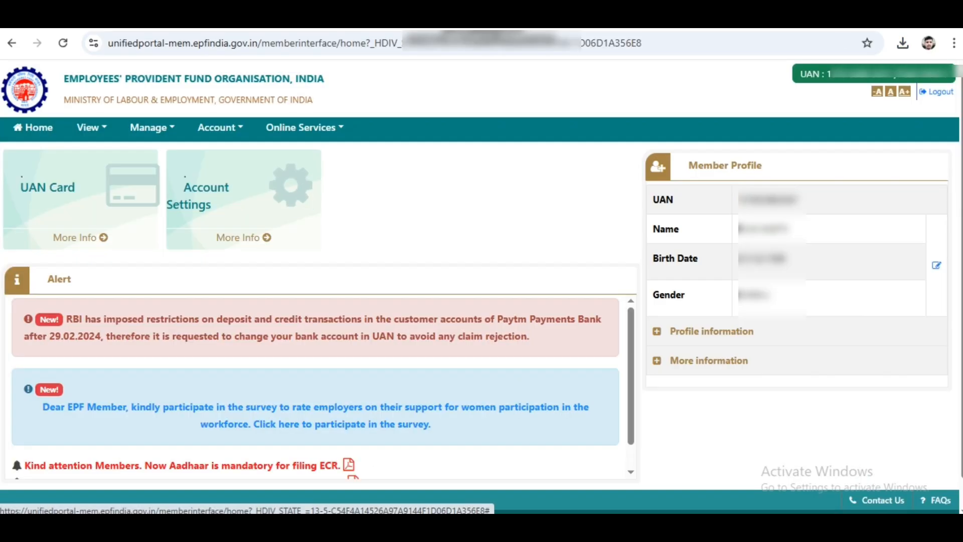
Open Track Claim Status and review the claim's tracking ID, form type and submission date
left_click(301, 127)
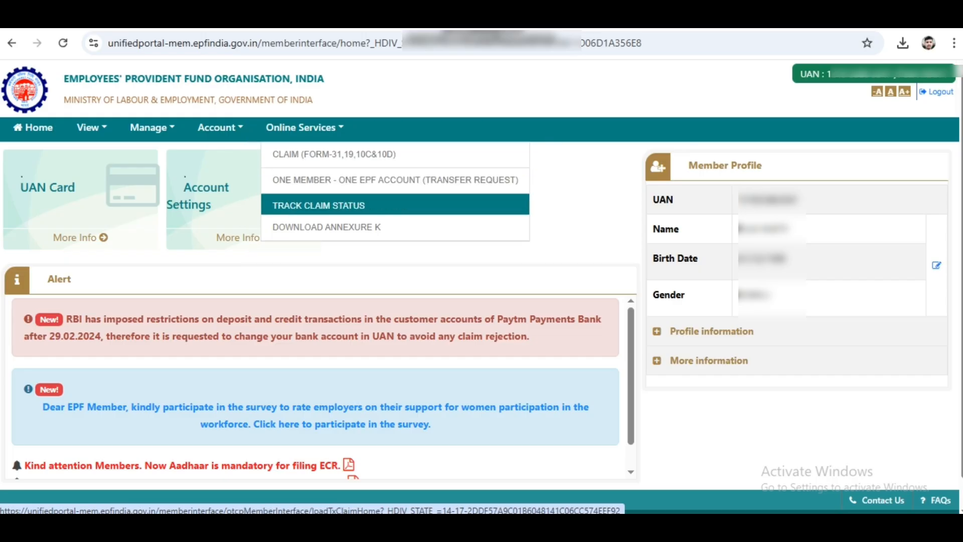
left_click(318, 205)
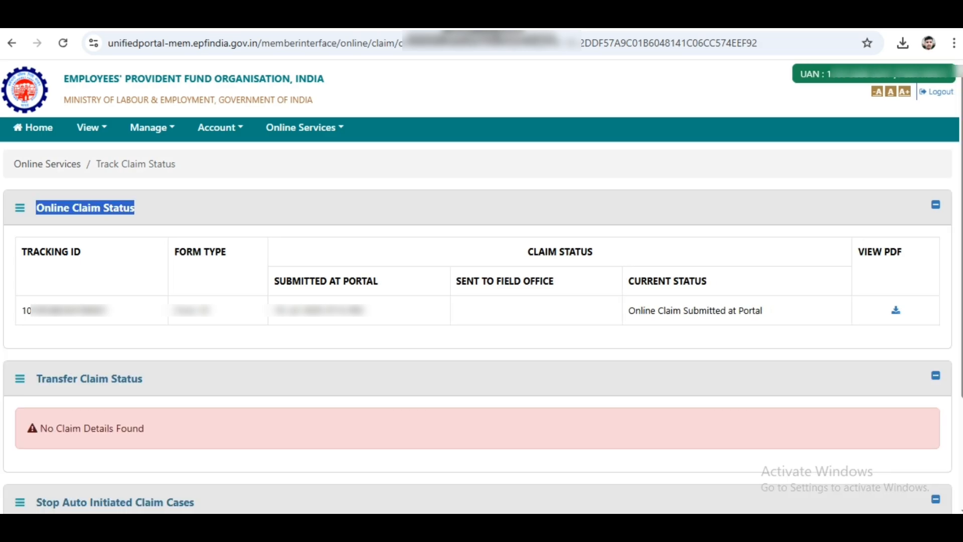
left_click_drag(21, 251, 901, 251)
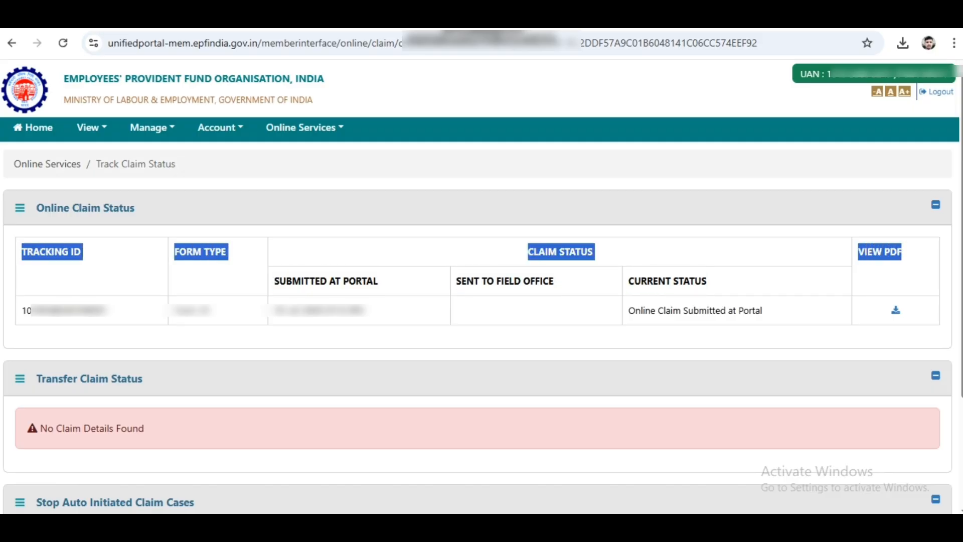
left_click_drag(27, 310, 107, 310)
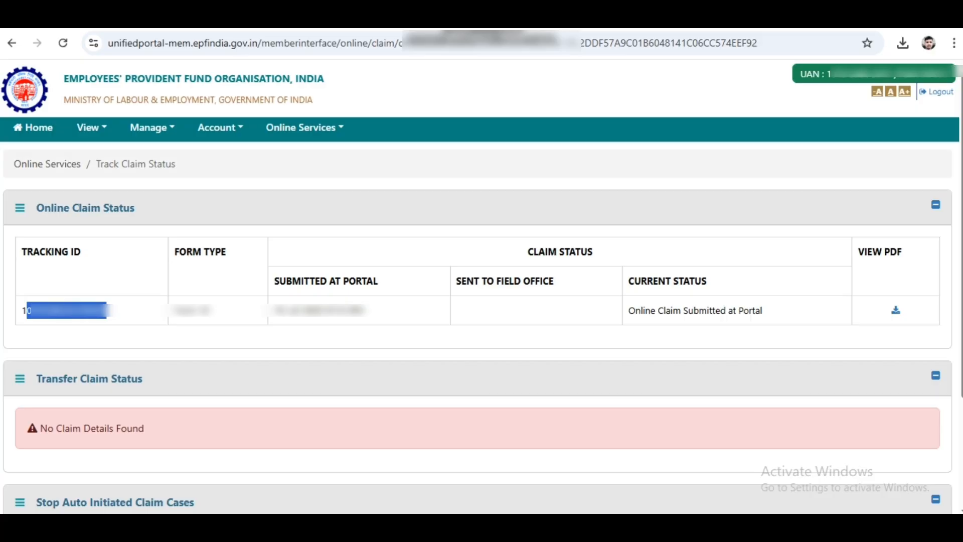
left_click_drag(179, 310, 210, 310)
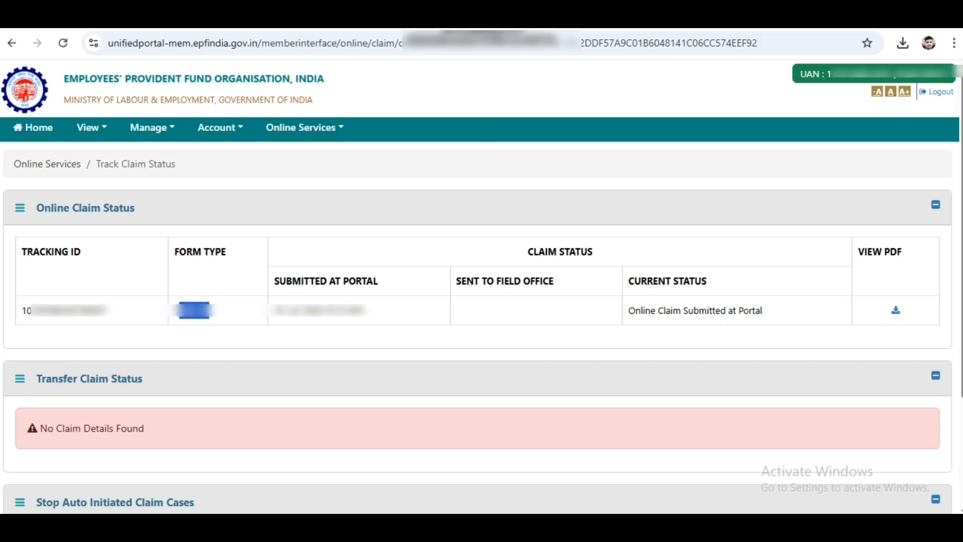
left_click_drag(279, 310, 364, 310)
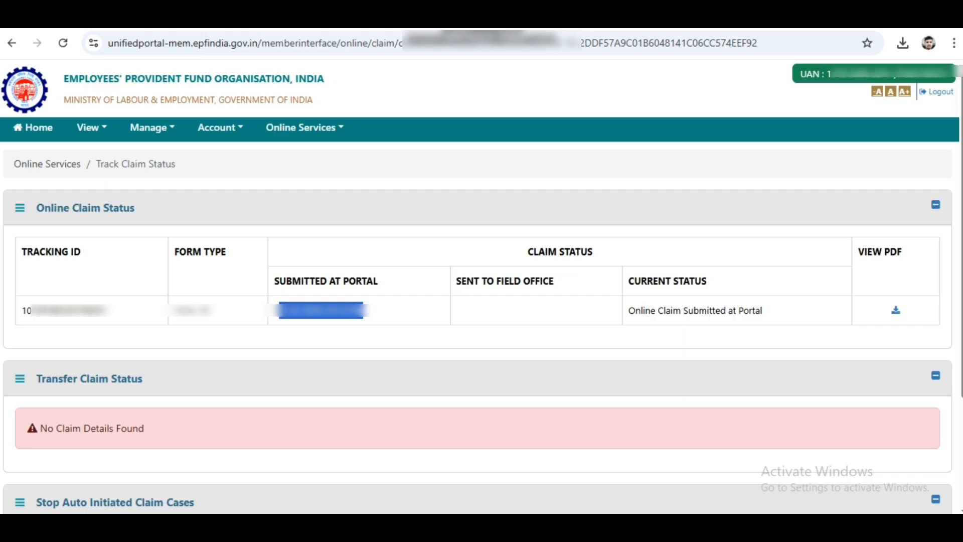
Point out the status Online Claim Submitted at Portal and open the claim's PDF
left_click_drag(456, 282, 554, 283)
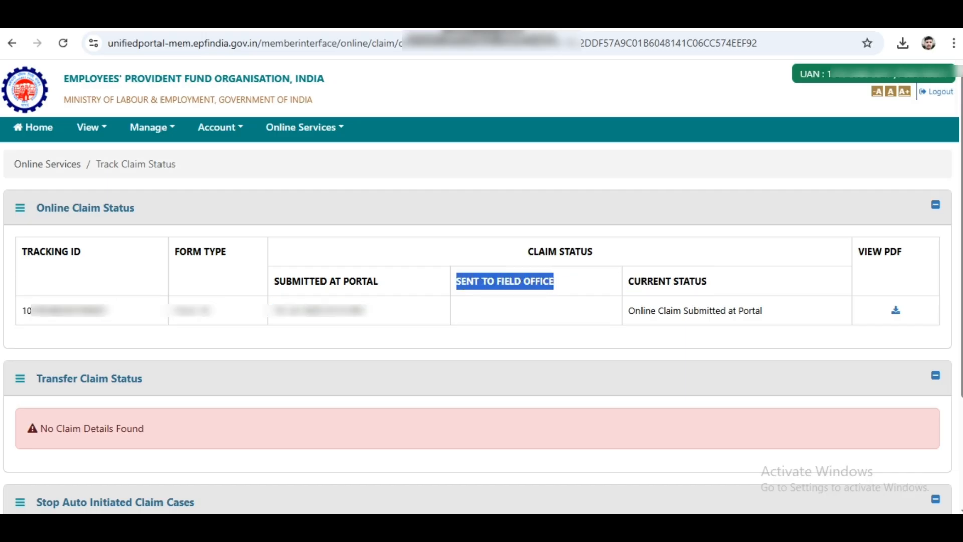
left_click(457, 310)
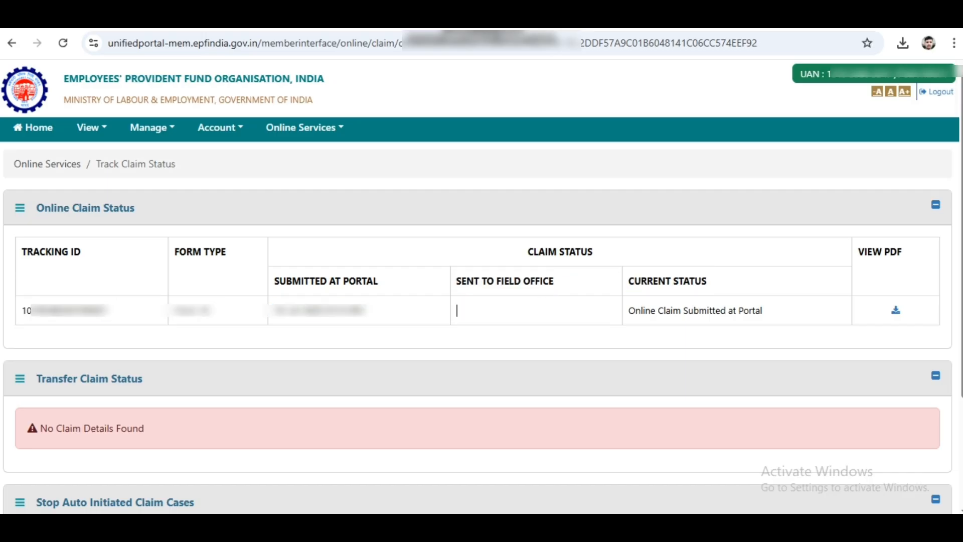
left_click_drag(628, 310, 763, 311)
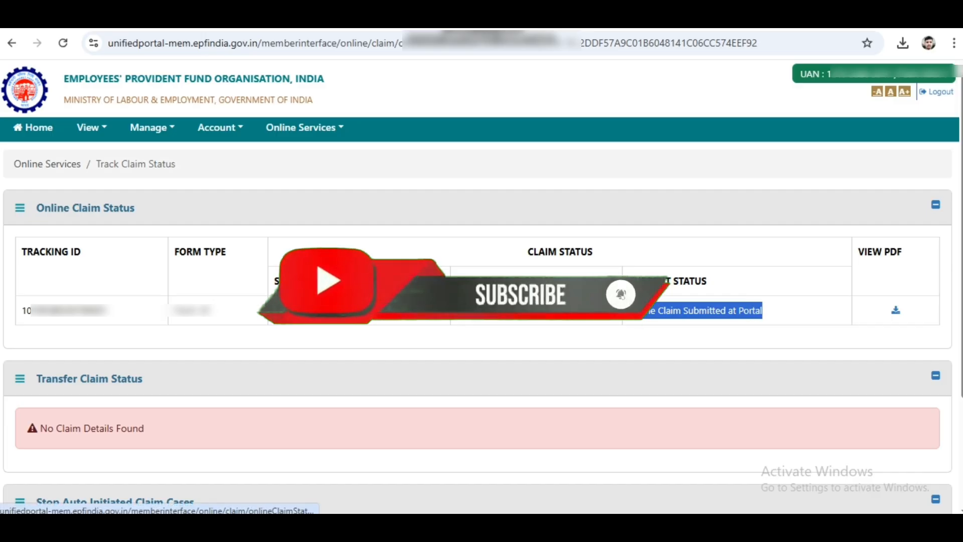
left_click(895, 310)
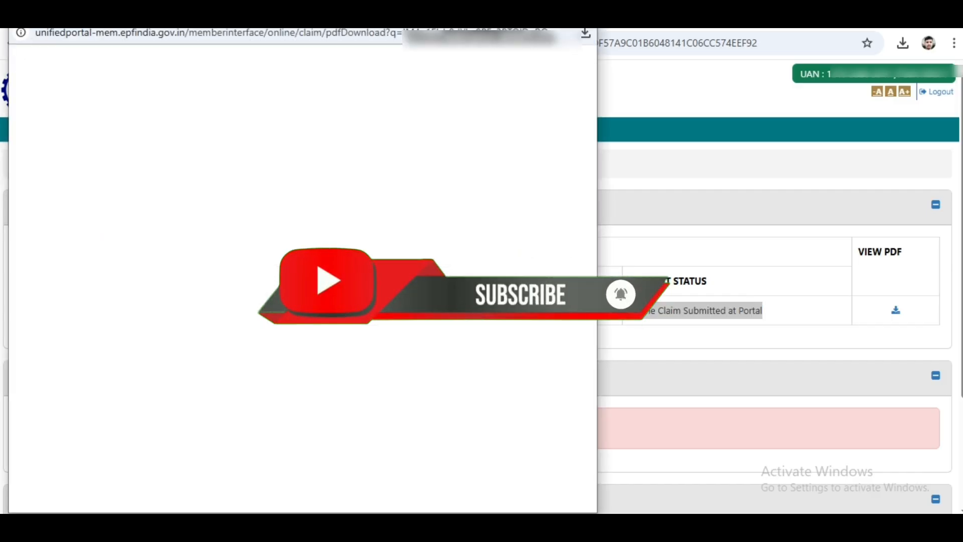